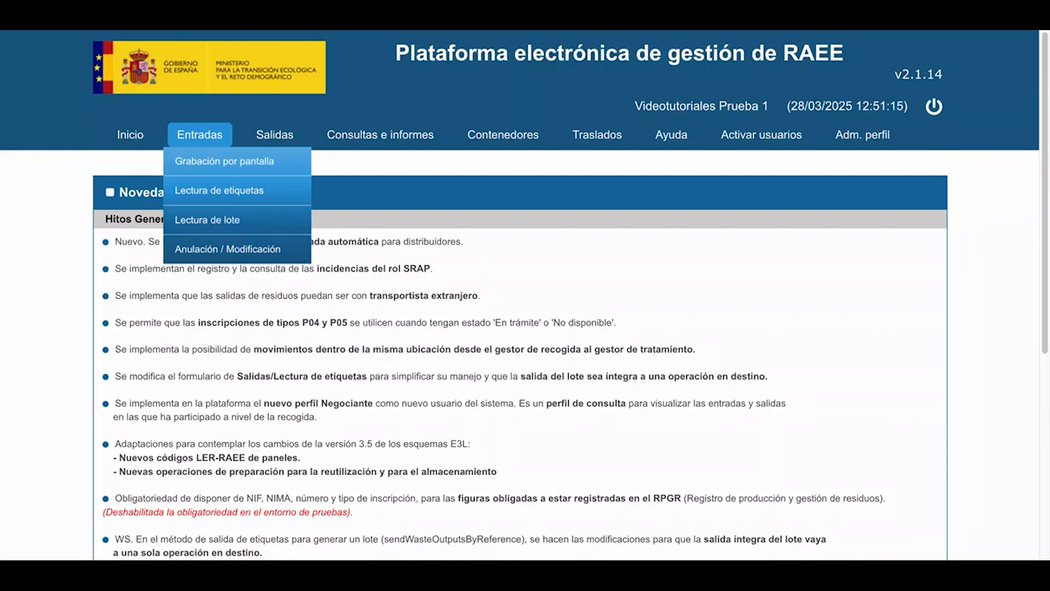
Start a new on-screen entry for the G02 collection centre in Zaragoza and set the delivering user type to Particular.
{"action": "left_click", "coordinate": [202, 161]}
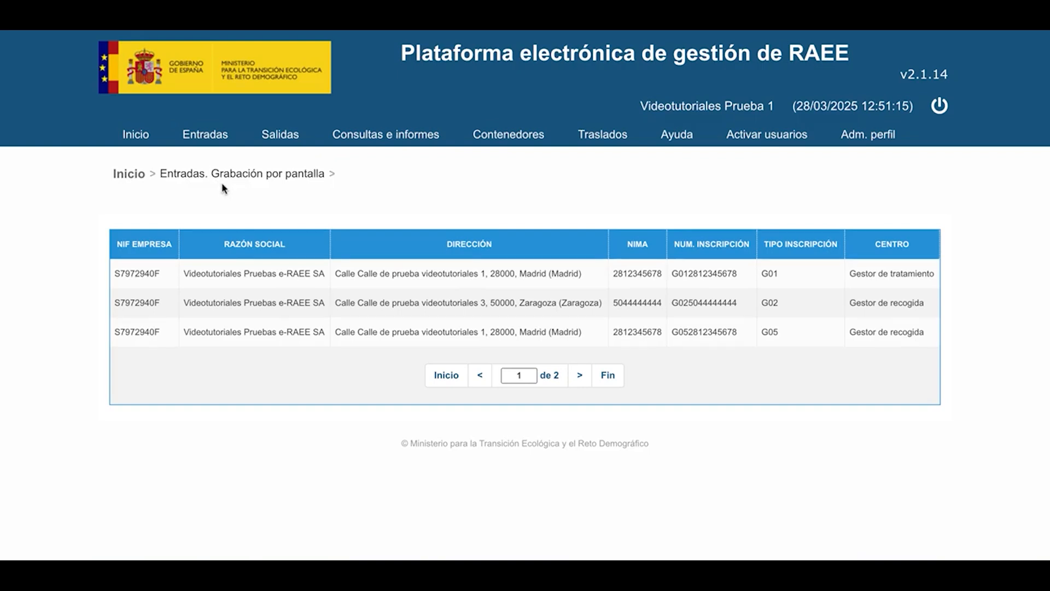
{"action": "double_click", "coordinate": [198, 305]}
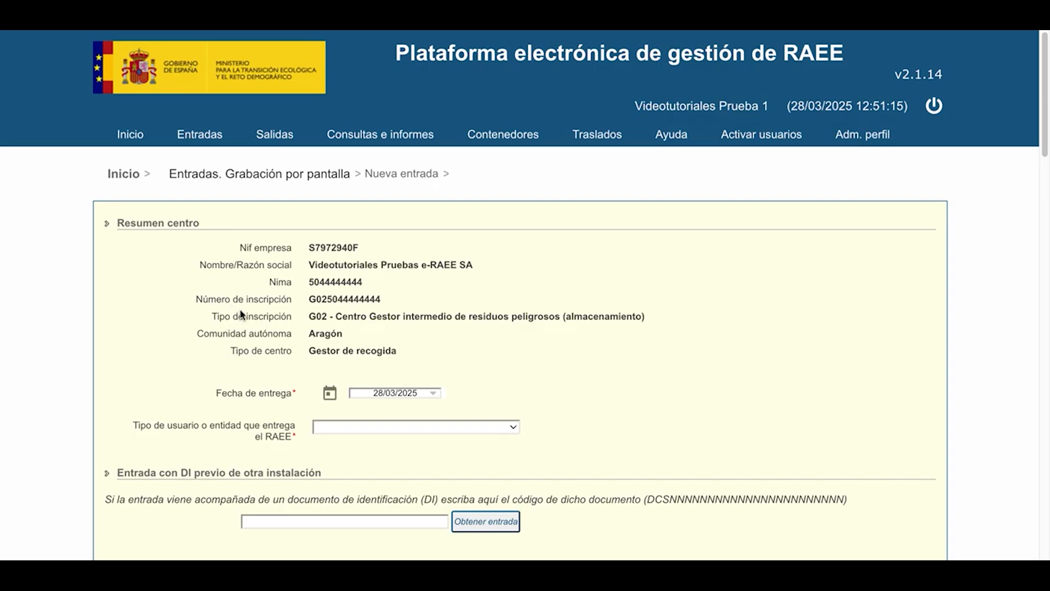
{"action": "left_click", "coordinate": [376, 428]}
{"action": "left_click", "coordinate": [358, 444]}
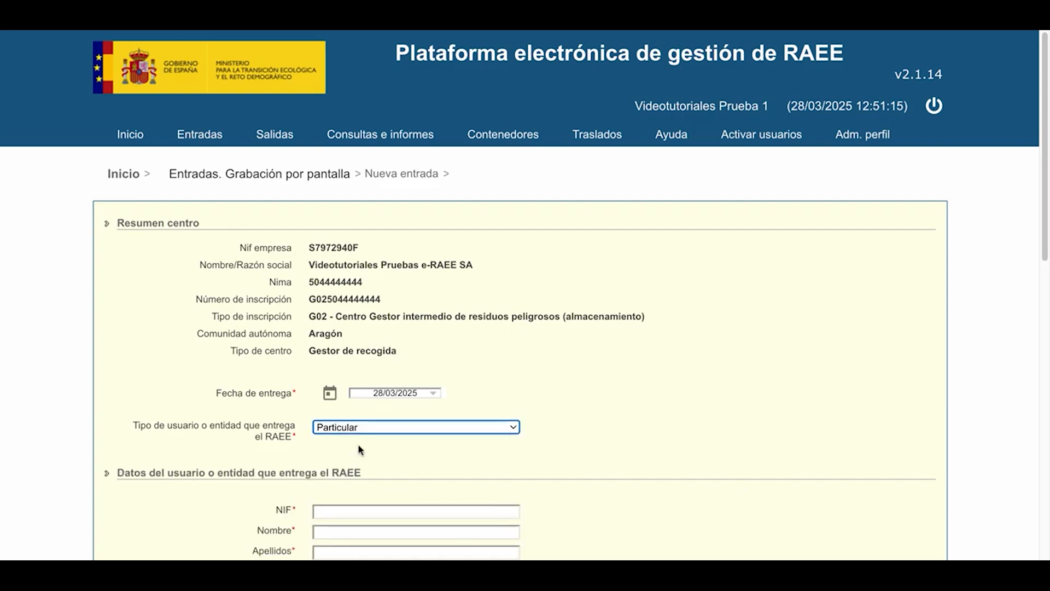
Fill in the NIF, first name and surname of the private individual delivering the RAEE.
{"action": "scroll", "coordinate": [359, 447], "scroll_direction": "down", "scroll_amount": 1}
{"action": "scroll", "coordinate": [359, 449], "scroll_direction": "down", "scroll_amount": 2}
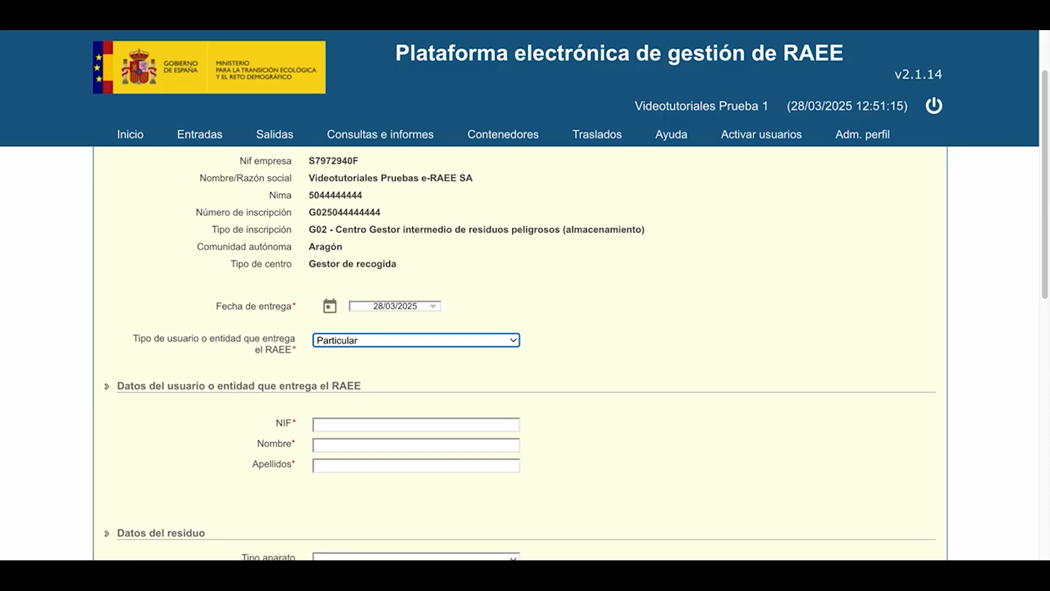
{"action": "scroll", "coordinate": [356, 394], "scroll_direction": "down", "scroll_amount": 1}
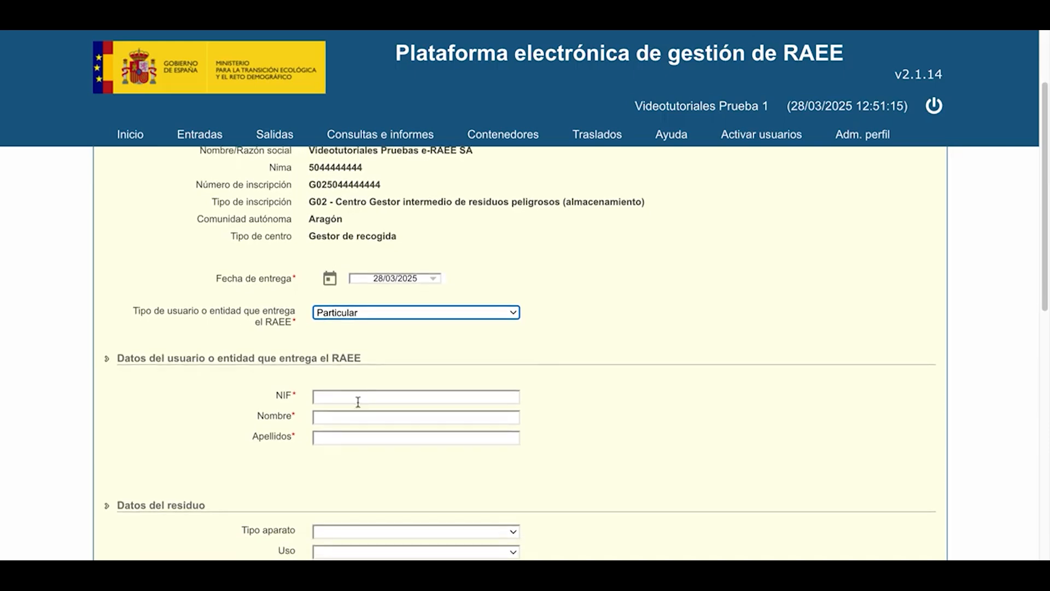
{"action": "left_click", "coordinate": [353, 394]}
{"action": "left_click", "coordinate": [341, 418]}
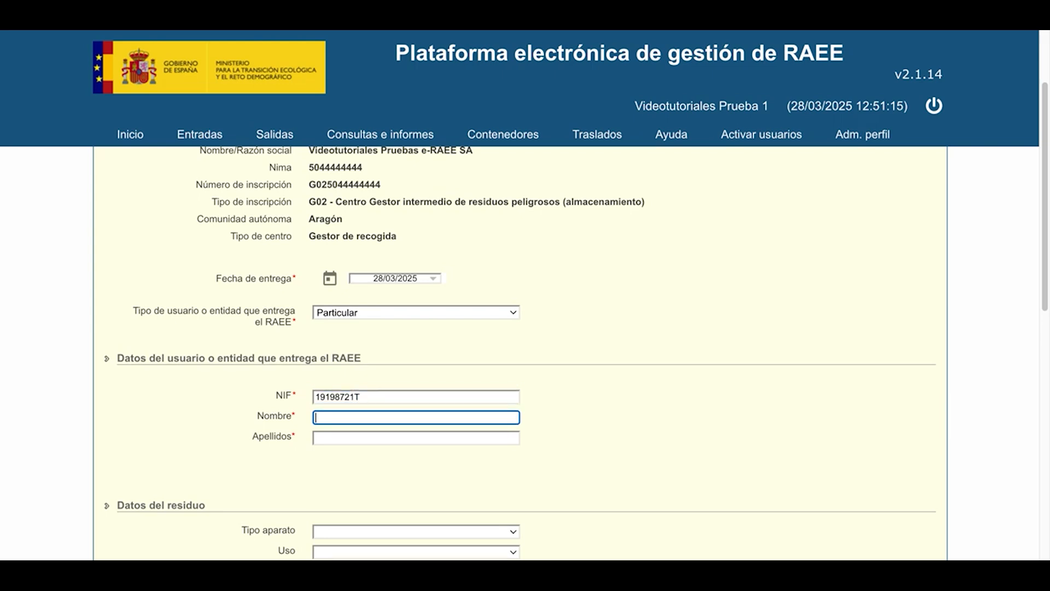
{"action": "type", "text": "Productor batidoras"}
{"action": "left_click", "coordinate": [320, 439]}
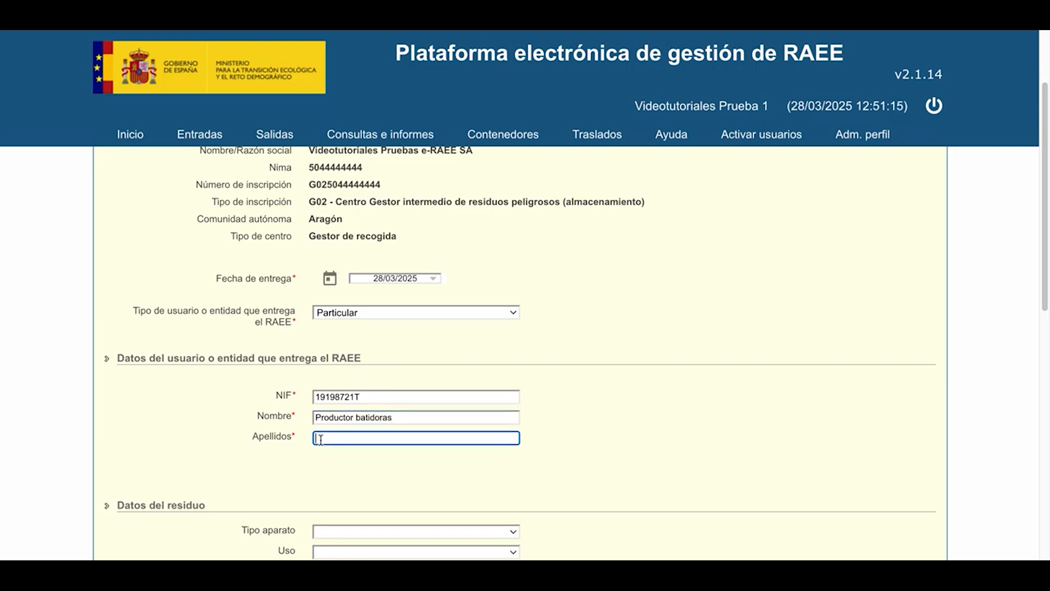
{"action": "type", "text": "prueba"}
Set the waste's appliance type to BATIDORAS and its use to Doméstico.
{"action": "scroll", "coordinate": [429, 433], "scroll_direction": "down", "scroll_amount": 3}
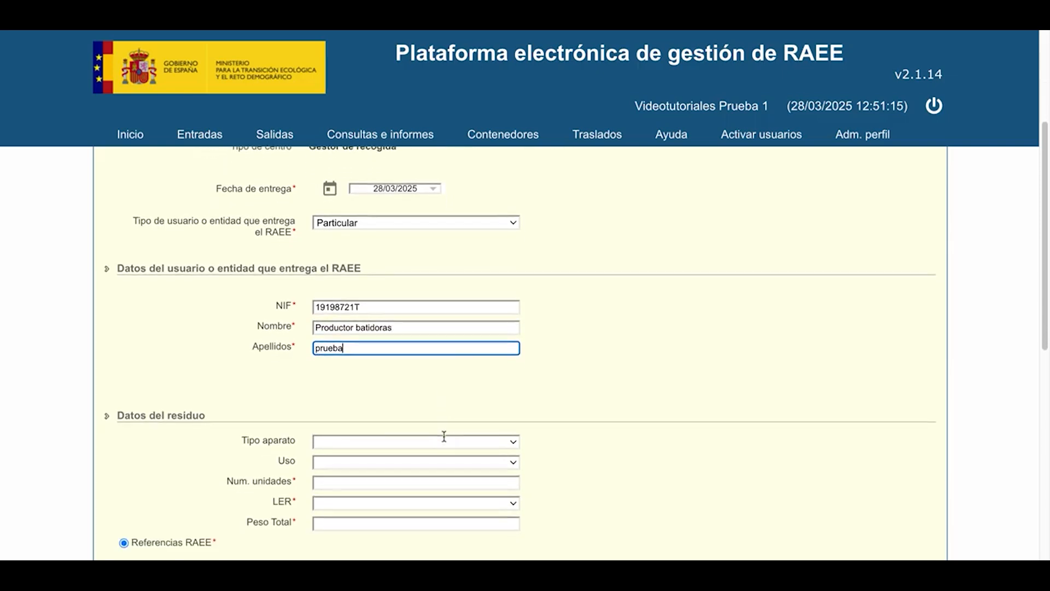
{"action": "scroll", "coordinate": [444, 436], "scroll_direction": "down", "scroll_amount": 3}
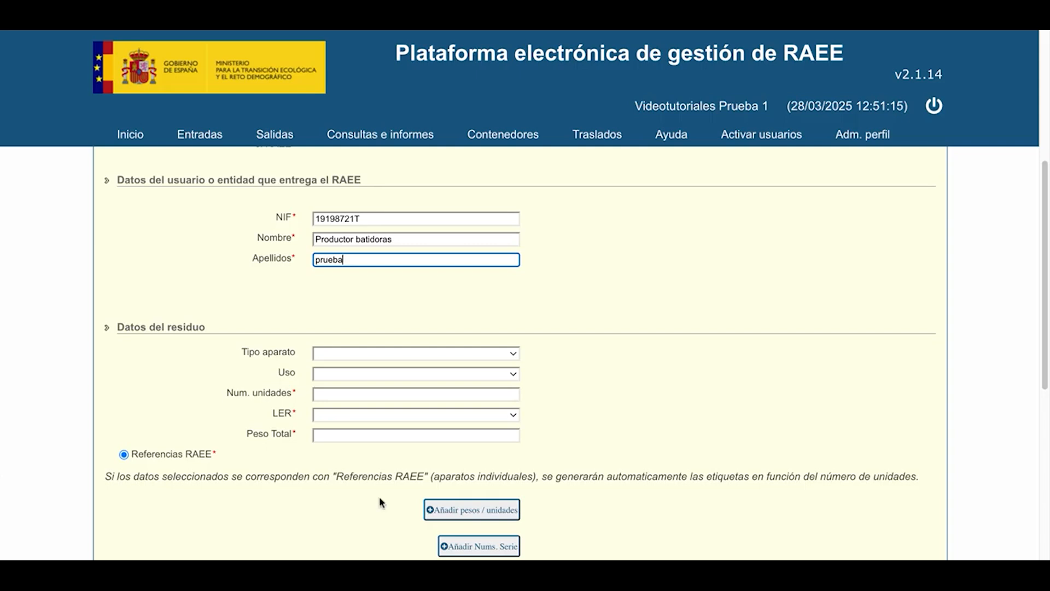
{"action": "left_click", "coordinate": [390, 357]}
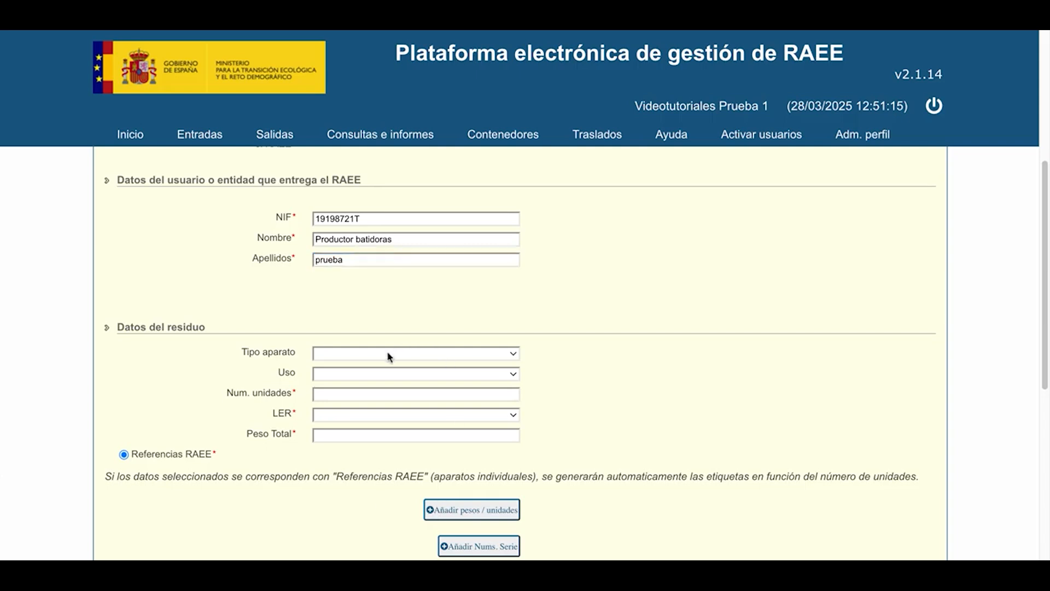
{"action": "left_click", "coordinate": [358, 384]}
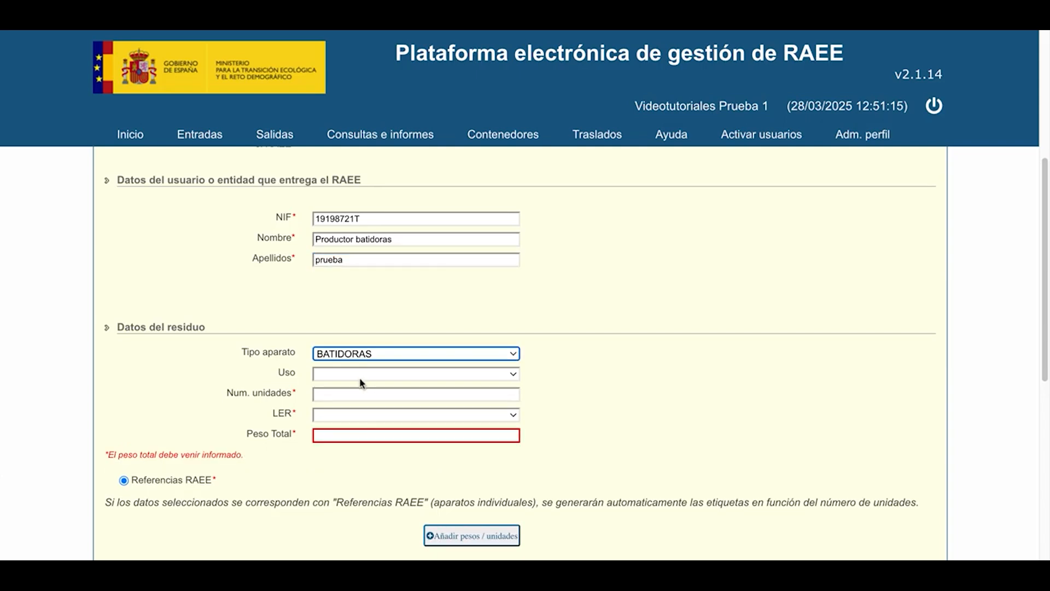
{"action": "left_click", "coordinate": [358, 378]}
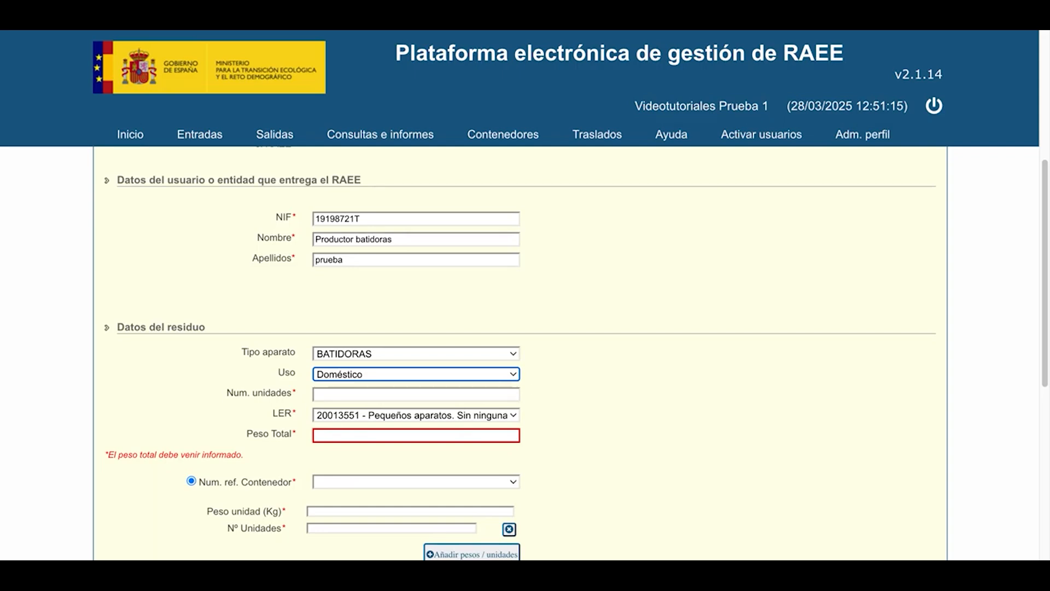
Set the waste to 10 units with a total weight of 50 and LER code 20013551 - Pequeños aparatos.
{"action": "left_click", "coordinate": [419, 398]}
{"action": "type", "text": "10"}
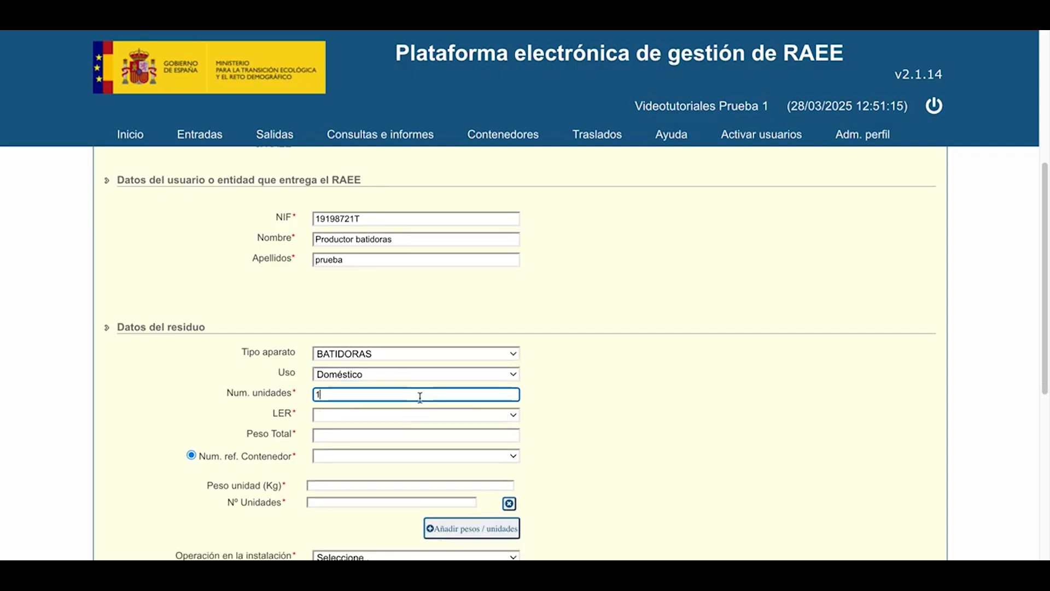
{"action": "left_click", "coordinate": [402, 436]}
{"action": "type", "text": "50"}
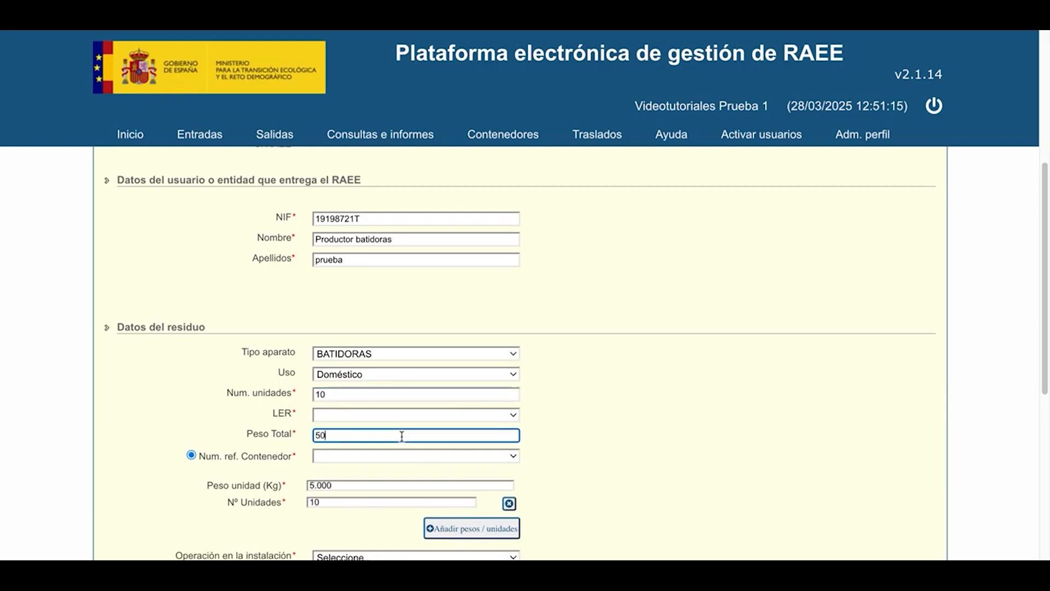
{"action": "left_click", "coordinate": [626, 413]}
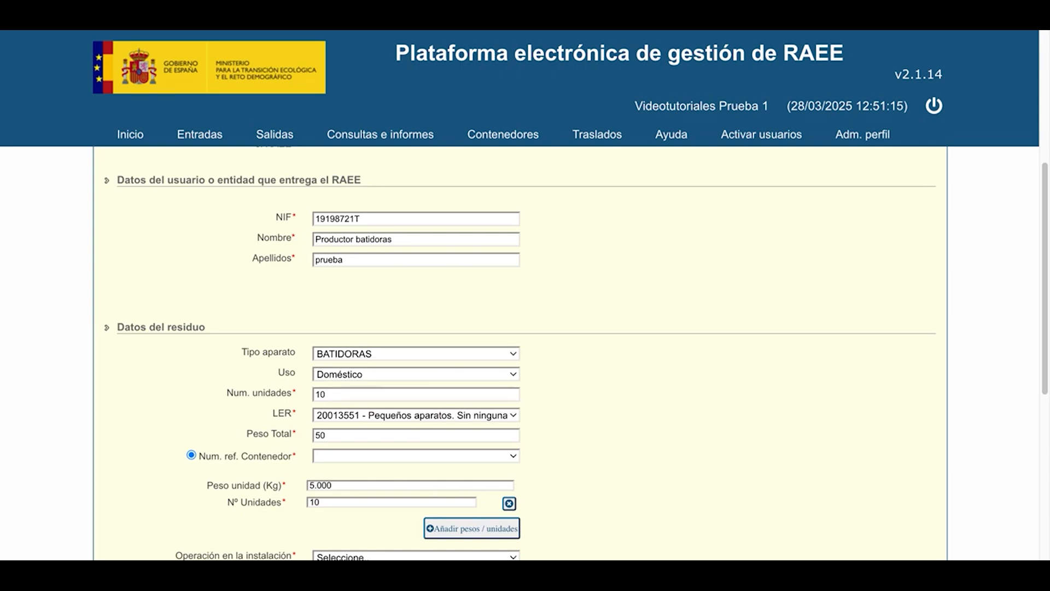
Assign the FR5 container ending in 1253 and set the facility operation to R1401 - Preparación para la reutilización.
{"action": "scroll", "coordinate": [334, 488], "scroll_direction": "down", "scroll_amount": 2}
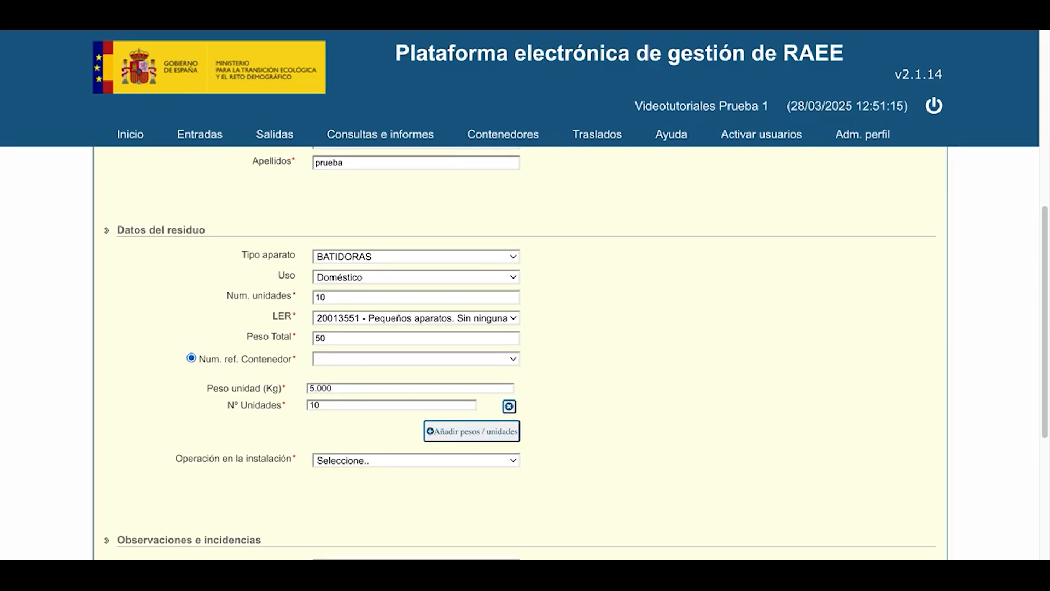
{"action": "left_click", "coordinate": [404, 392]}
{"action": "left_click", "coordinate": [619, 346]}
{"action": "scroll", "coordinate": [621, 350], "scroll_direction": "down", "scroll_amount": 2}
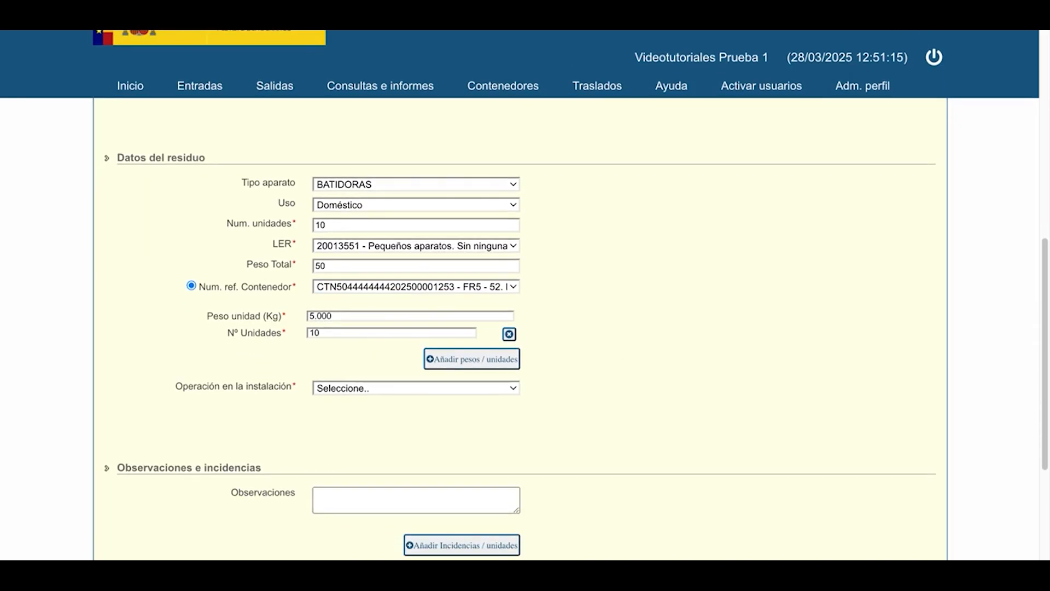
{"action": "scroll", "coordinate": [524, 293], "scroll_direction": "down", "scroll_amount": 1}
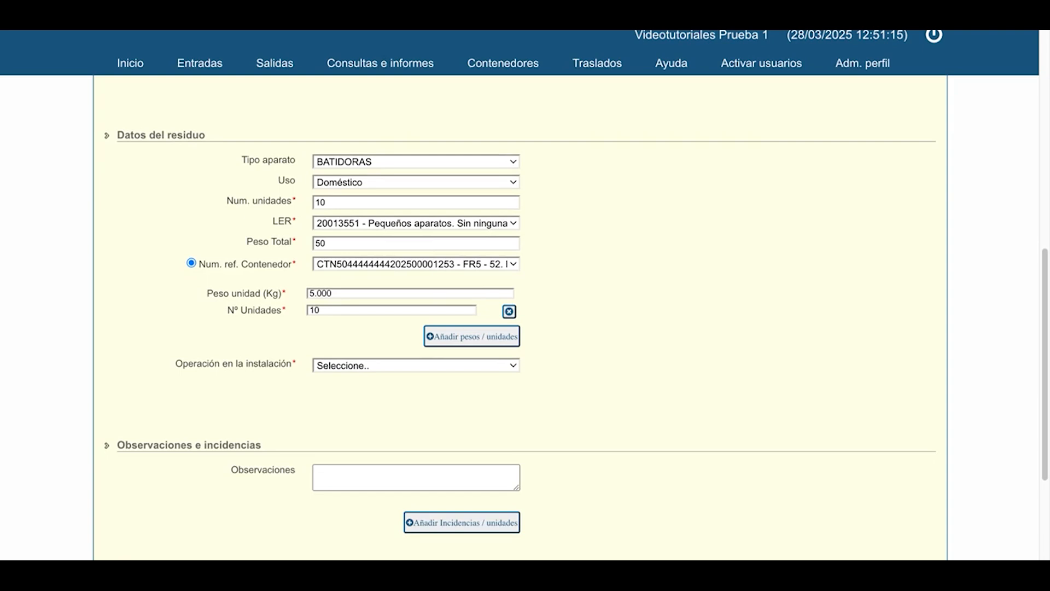
{"action": "scroll", "coordinate": [524, 293], "scroll_direction": "down", "scroll_amount": 3}
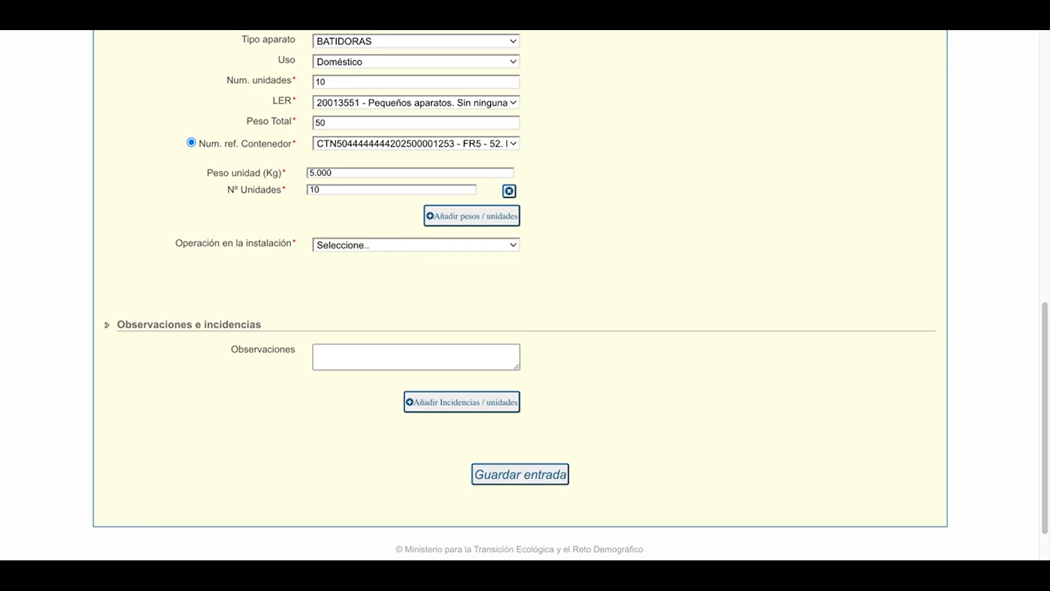
{"action": "left_click", "coordinate": [459, 335]}
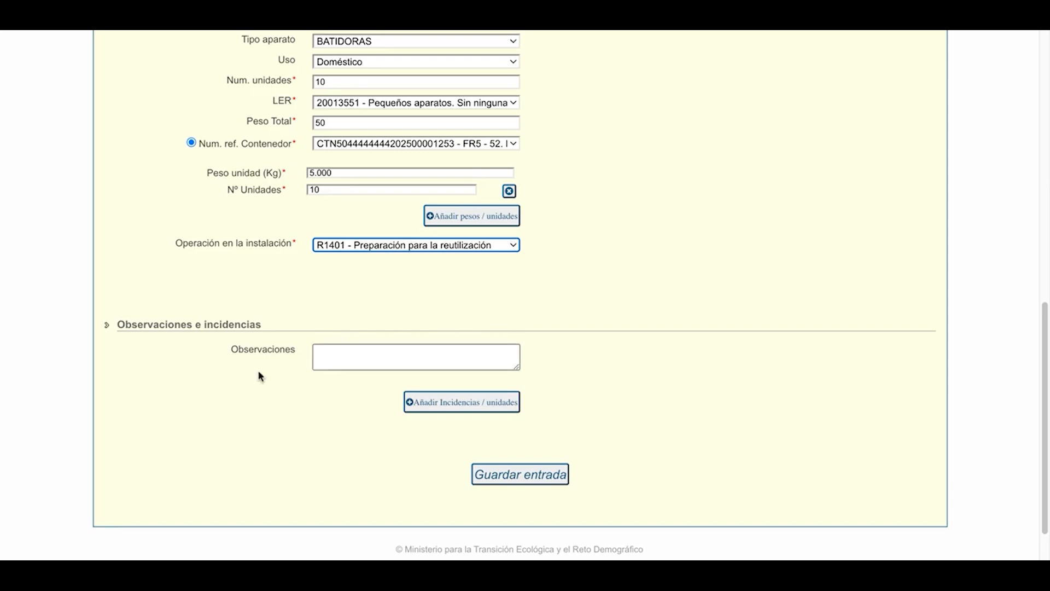
{"action": "scroll", "coordinate": [258, 373], "scroll_direction": "down", "scroll_amount": 1}
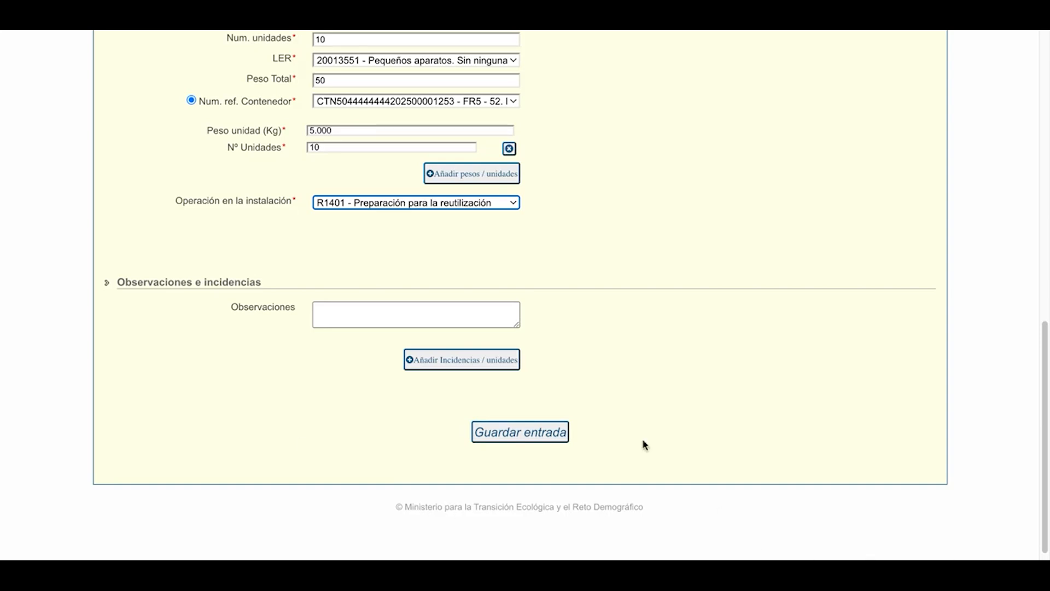
{"action": "left_click", "coordinate": [488, 365]}
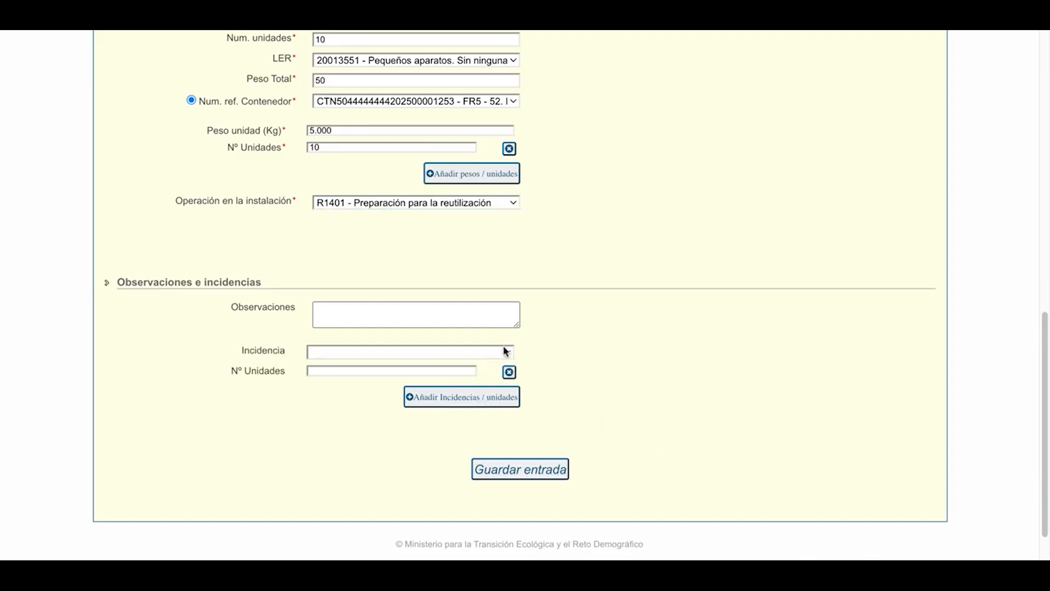
{"action": "left_click", "coordinate": [499, 355]}
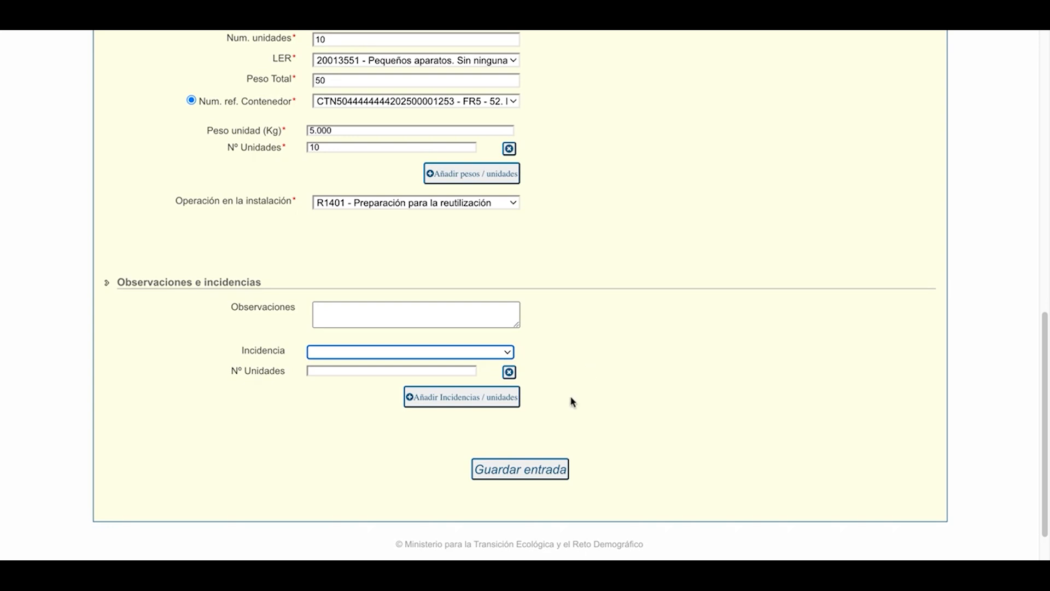
{"action": "left_click", "coordinate": [510, 376]}
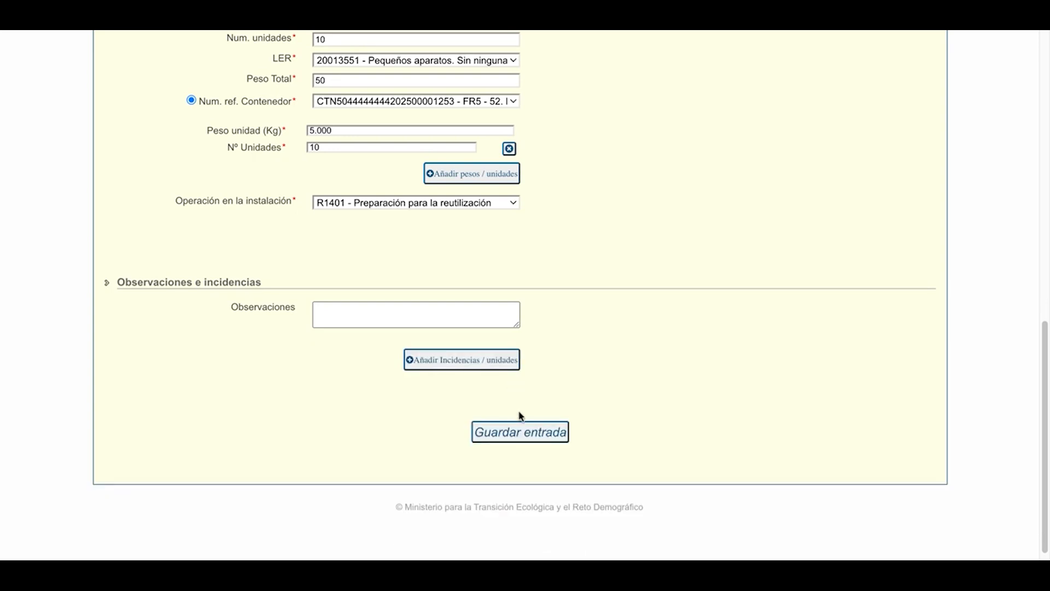
Save the completed entry for the blenders.
{"action": "left_click", "coordinate": [509, 435]}
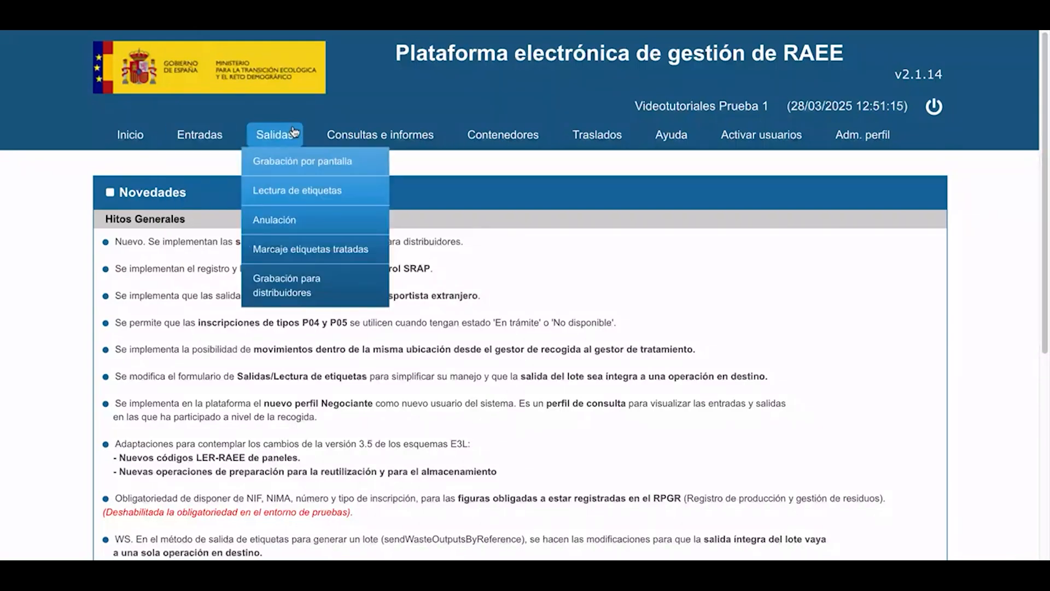
Start a new on-screen entry for the G01 treatment centre in Aragón and set the delivering user type to Otro gestor autorizado.
{"action": "mouse_move", "coordinate": [200, 136]}
{"action": "left_click", "coordinate": [210, 165]}
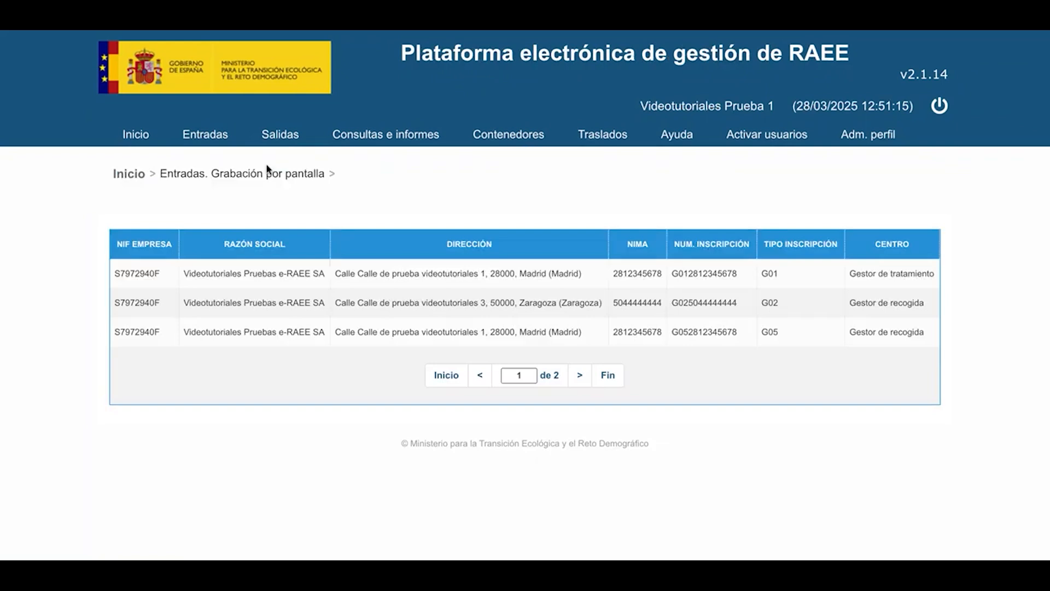
{"action": "left_click", "coordinate": [581, 377]}
{"action": "double_click", "coordinate": [427, 276]}
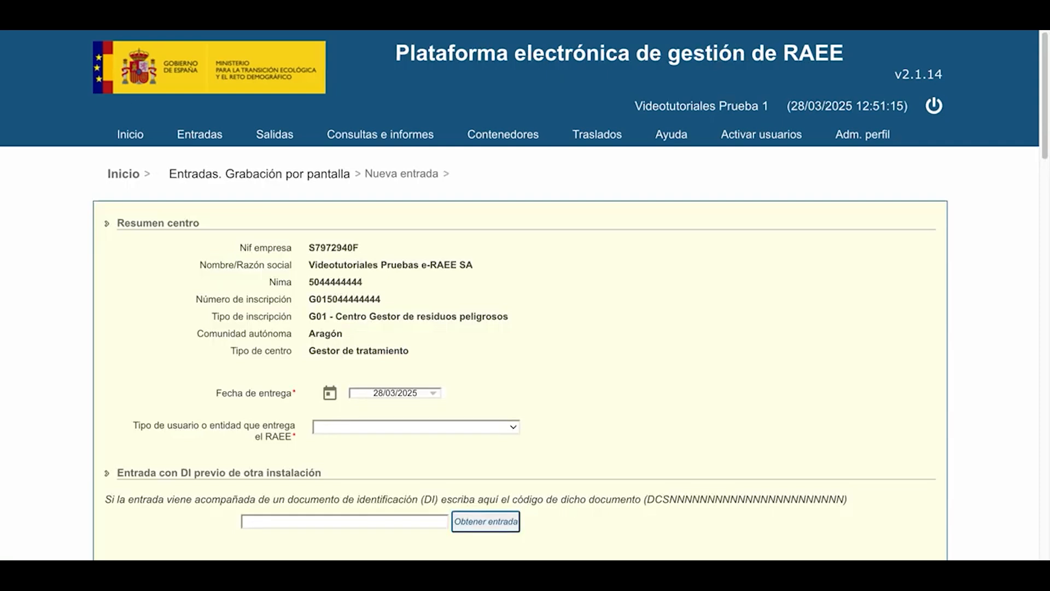
{"action": "scroll", "coordinate": [424, 295], "scroll_direction": "down", "scroll_amount": 1}
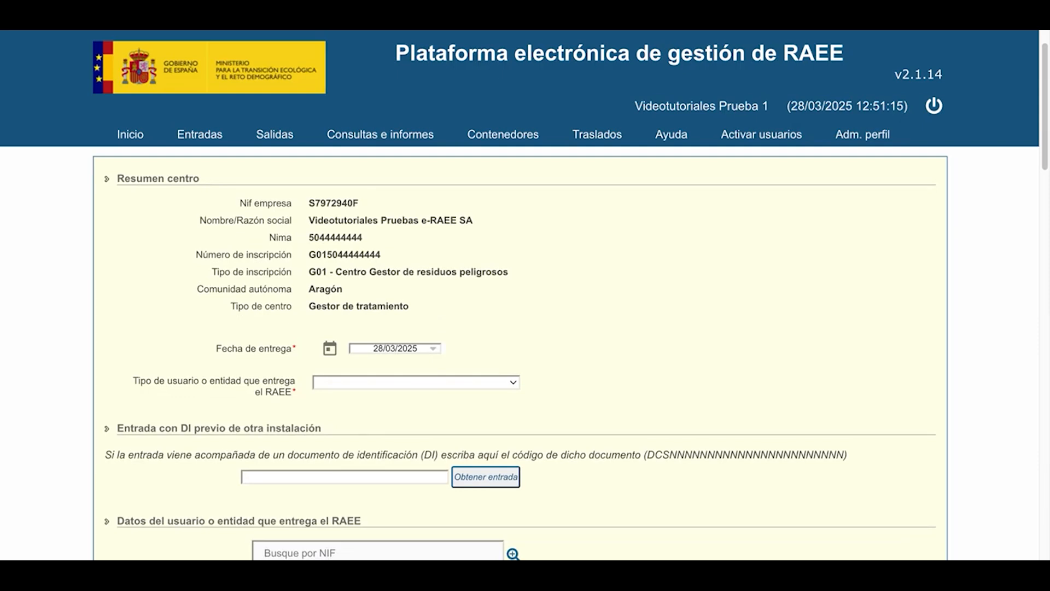
{"action": "left_click", "coordinate": [399, 427]}
{"action": "scroll", "coordinate": [398, 426], "scroll_direction": "down", "scroll_amount": 1}
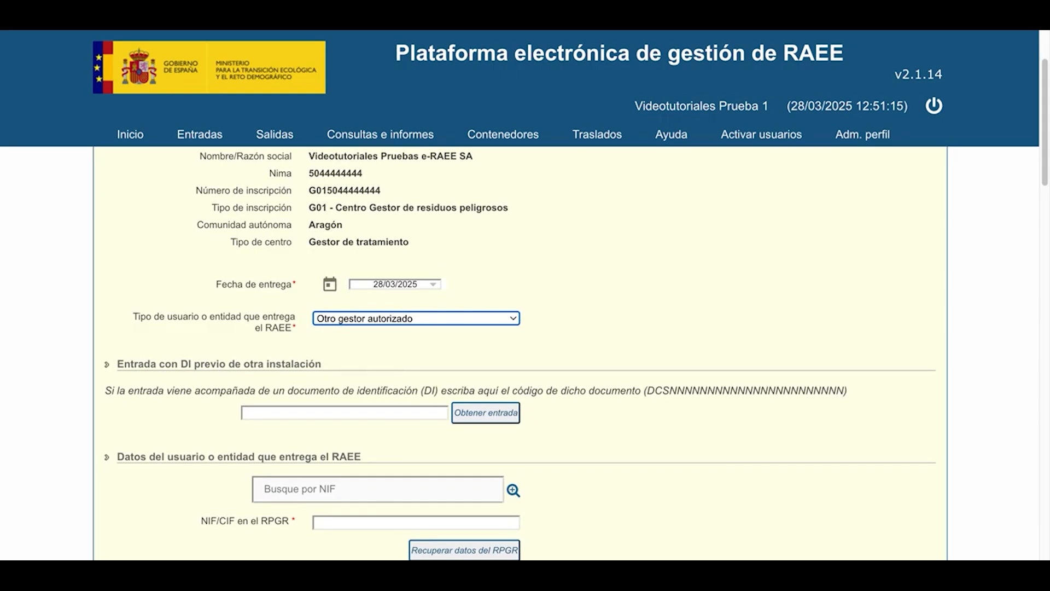
{"action": "left_click", "coordinate": [370, 416]}
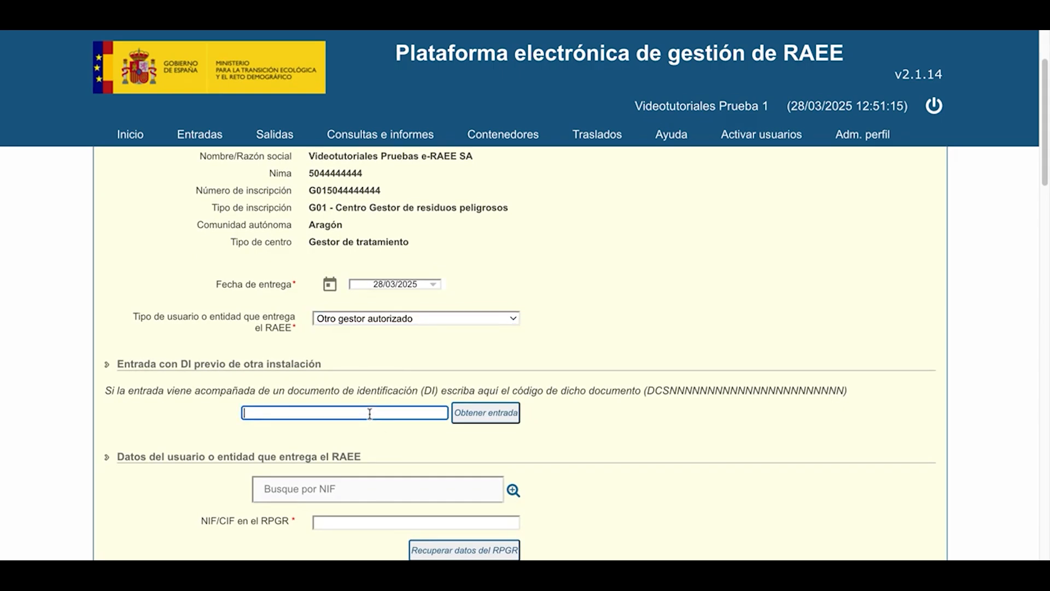
{"action": "key", "text": "ctrl+v"}
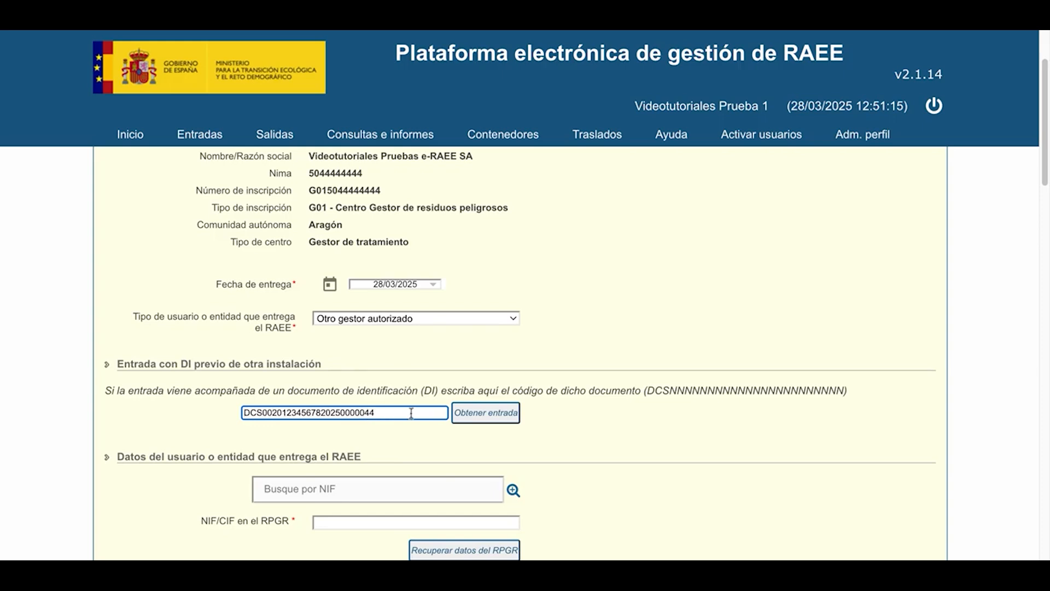
{"action": "left_click", "coordinate": [481, 415]}
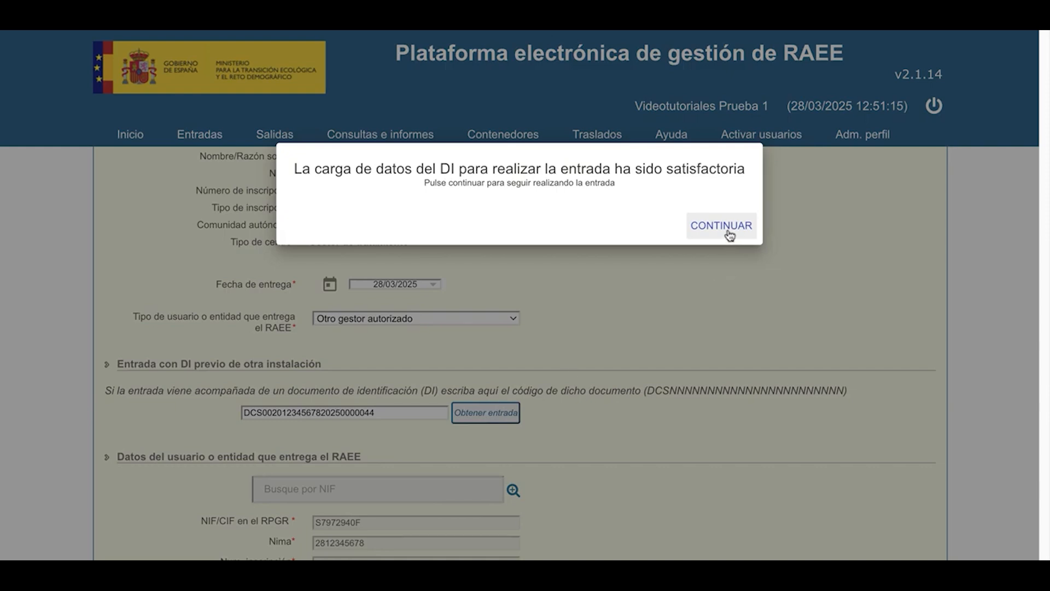
{"action": "left_click", "coordinate": [730, 235]}
Set the origin operation of the delivering manager to R1401 - Preparación para la reutilización.
{"action": "scroll", "coordinate": [457, 284], "scroll_direction": "down", "scroll_amount": 3}
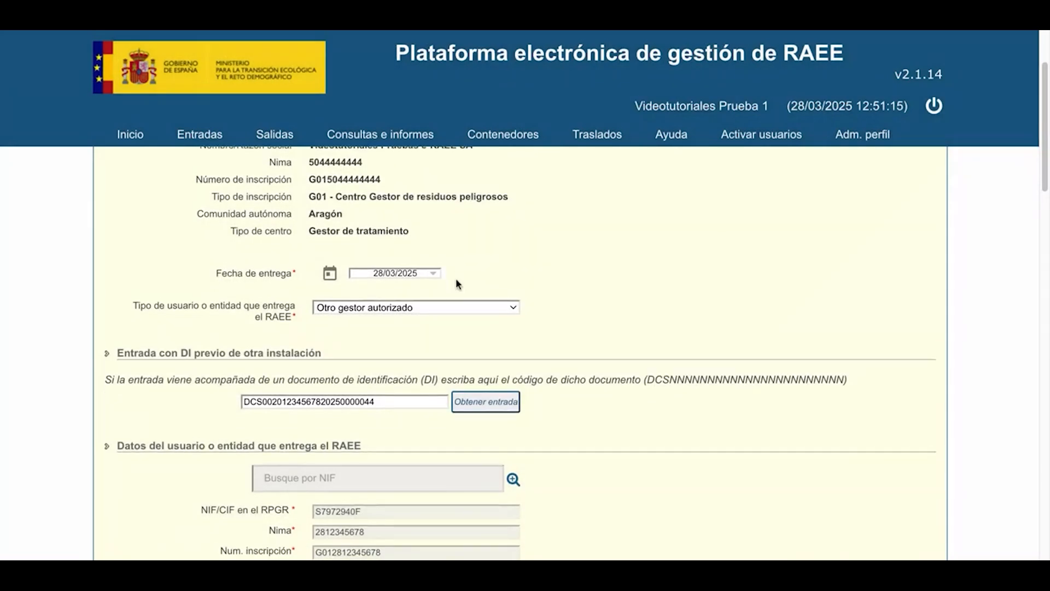
{"action": "scroll", "coordinate": [457, 284], "scroll_direction": "down", "scroll_amount": 4}
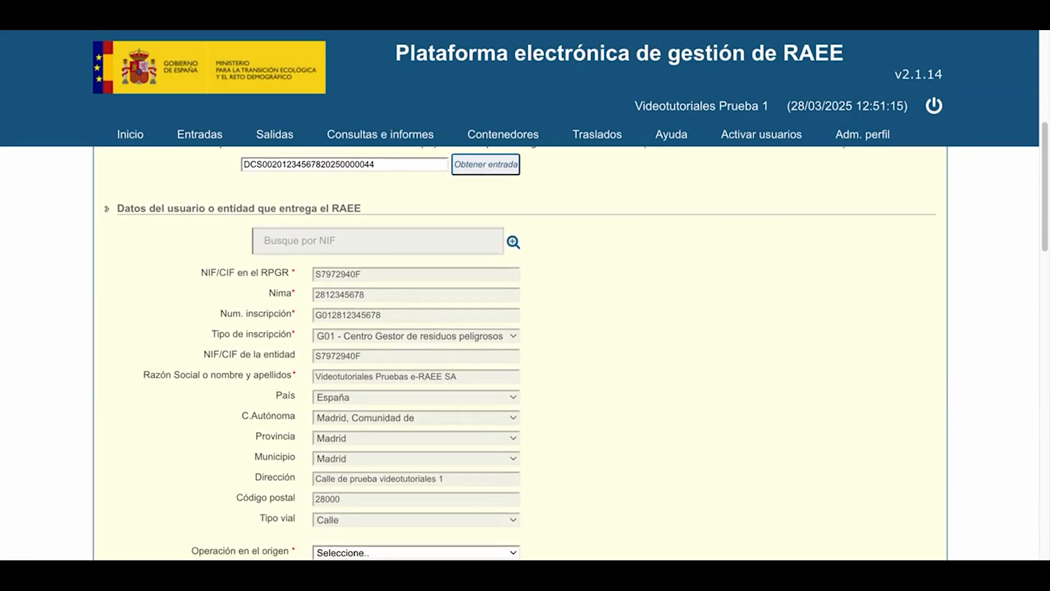
{"action": "scroll", "coordinate": [520, 353], "scroll_direction": "down", "scroll_amount": 4}
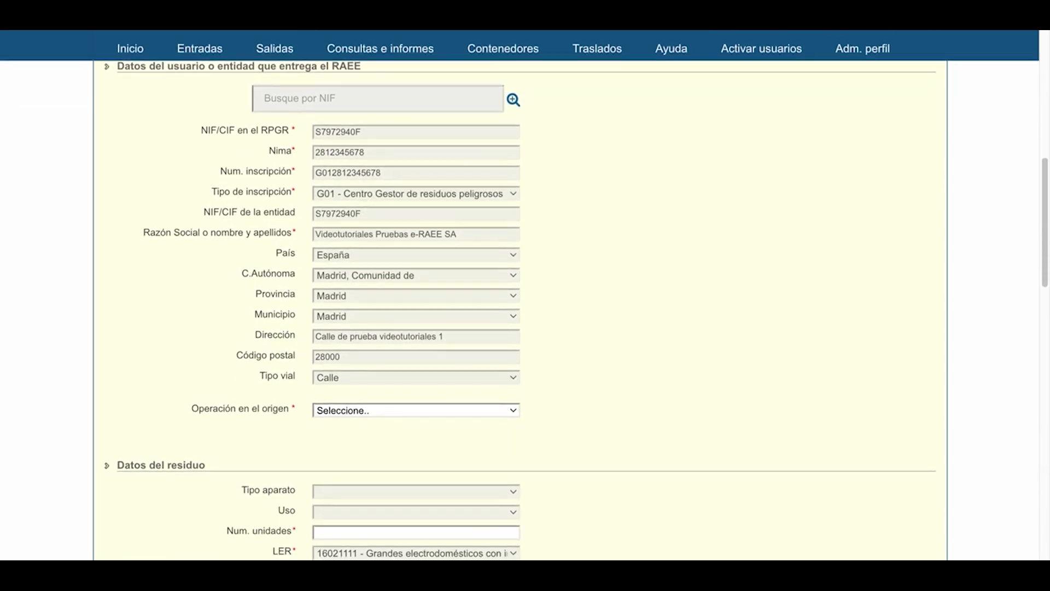
{"action": "scroll", "coordinate": [520, 295], "scroll_direction": "down", "scroll_amount": 3}
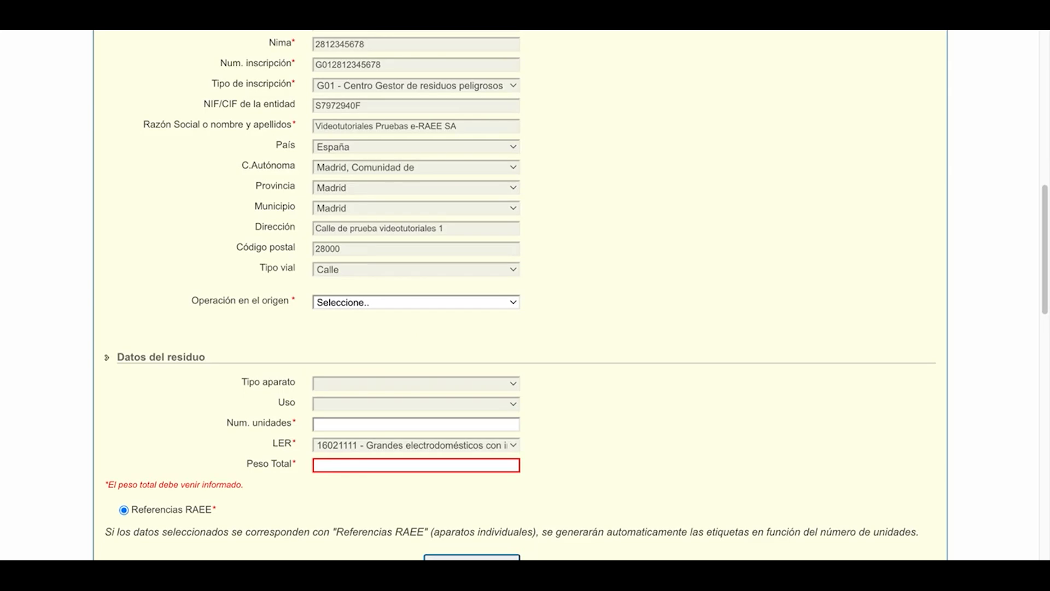
{"action": "left_click", "coordinate": [394, 382]}
Enter 10 units and a total weight of 100 in the waste data for LER 16021111.
{"action": "scroll", "coordinate": [394, 382], "scroll_direction": "down", "scroll_amount": 2}
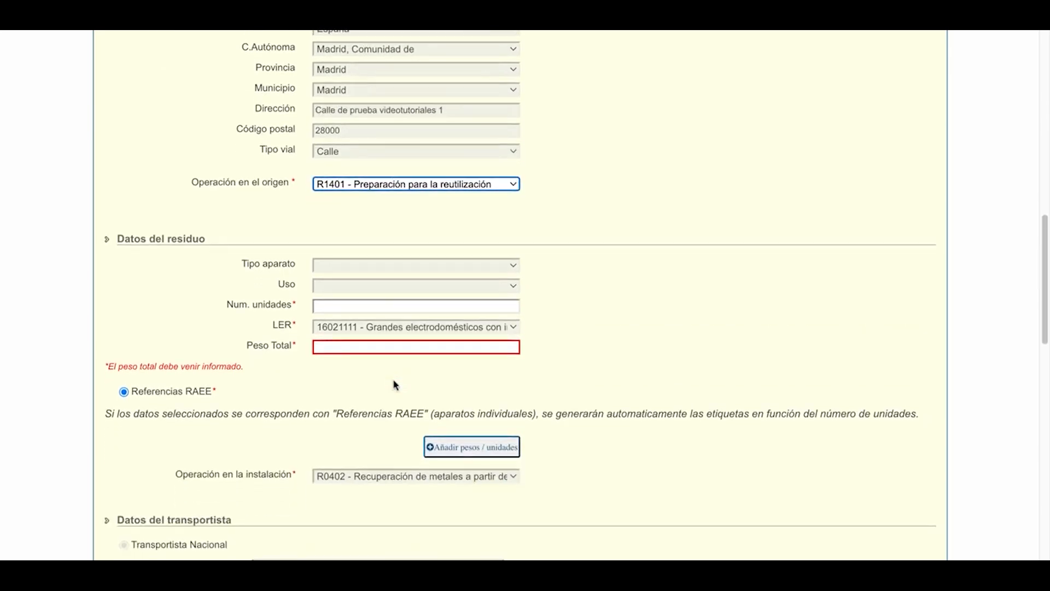
{"action": "scroll", "coordinate": [396, 384], "scroll_direction": "down", "scroll_amount": 1}
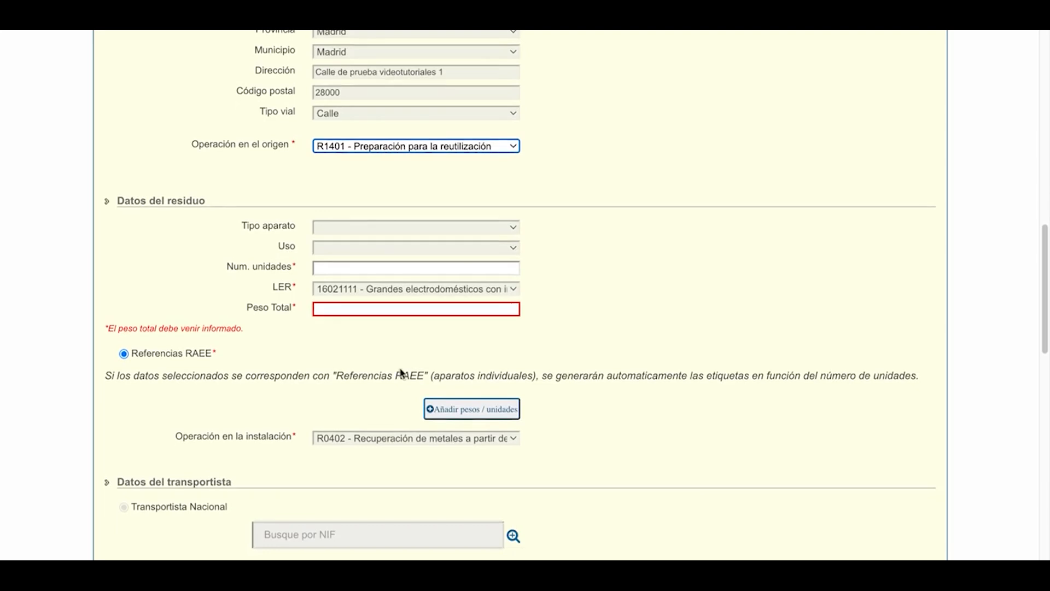
{"action": "left_click", "coordinate": [332, 266]}
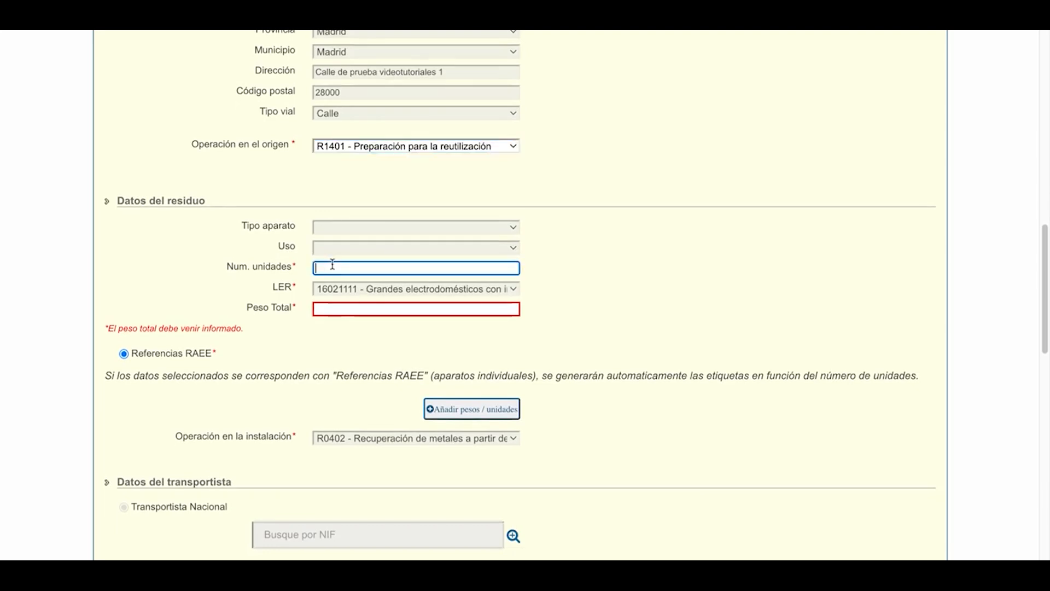
{"action": "type", "text": "10"}
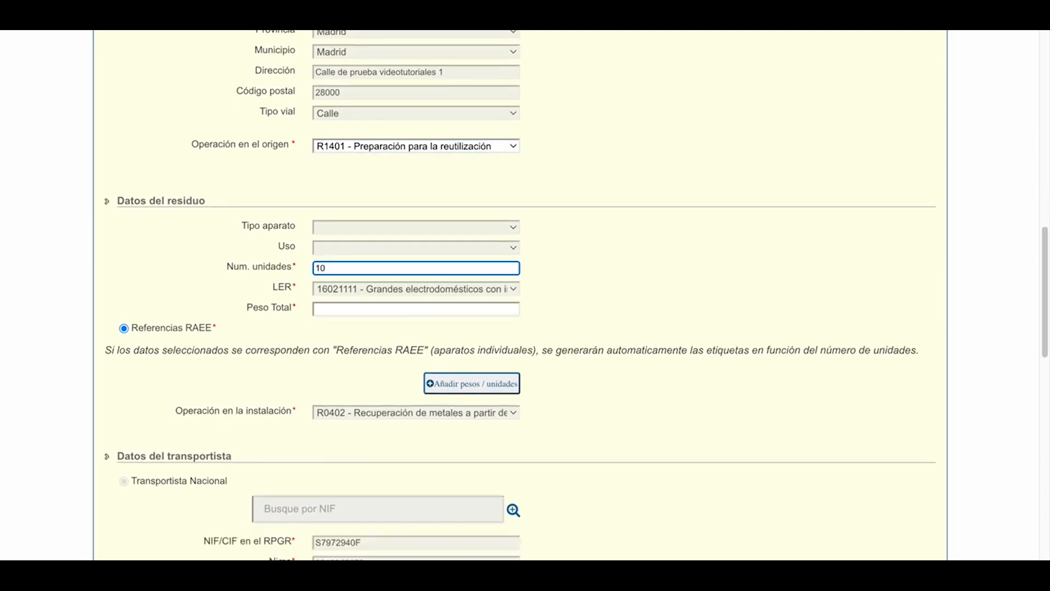
{"action": "left_click", "coordinate": [324, 308]}
{"action": "type", "text": "100"}
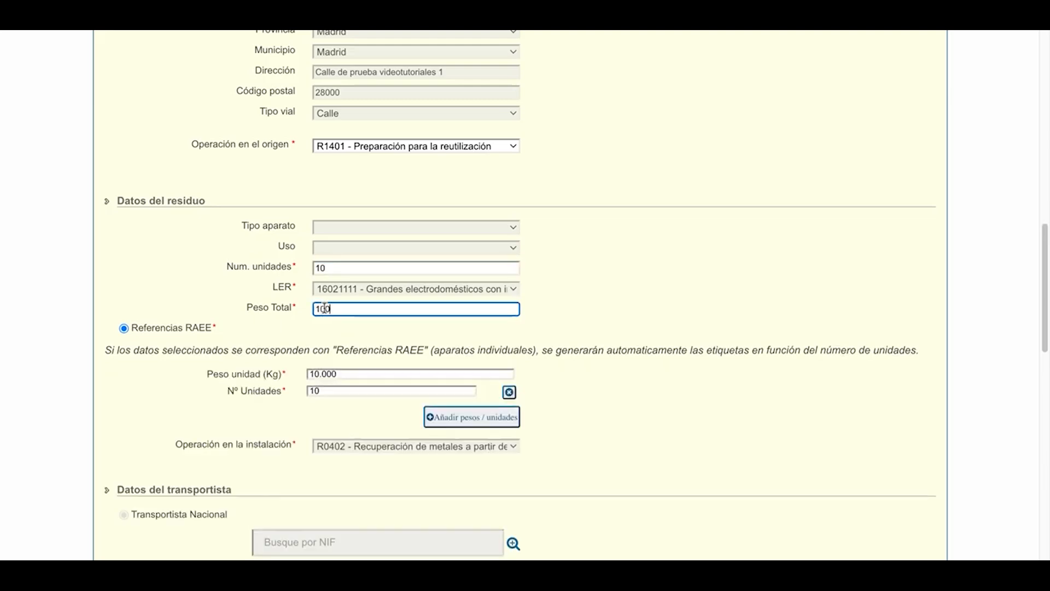
{"action": "left_click", "coordinate": [643, 310]}
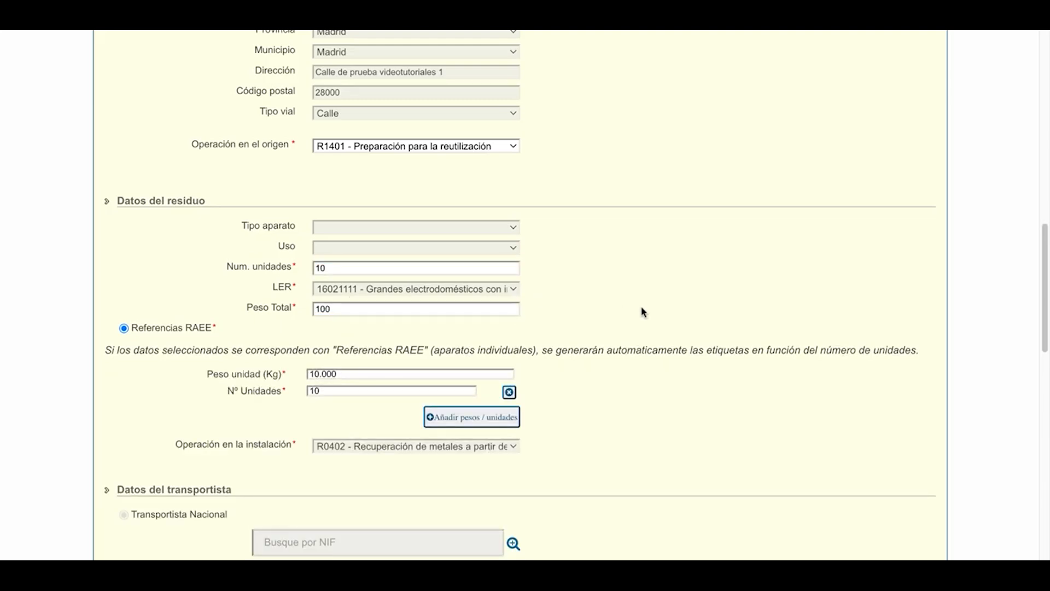
Set the collector type responsible for the financing to El propio gestor.
{"action": "scroll", "coordinate": [556, 322], "scroll_direction": "down", "scroll_amount": 2}
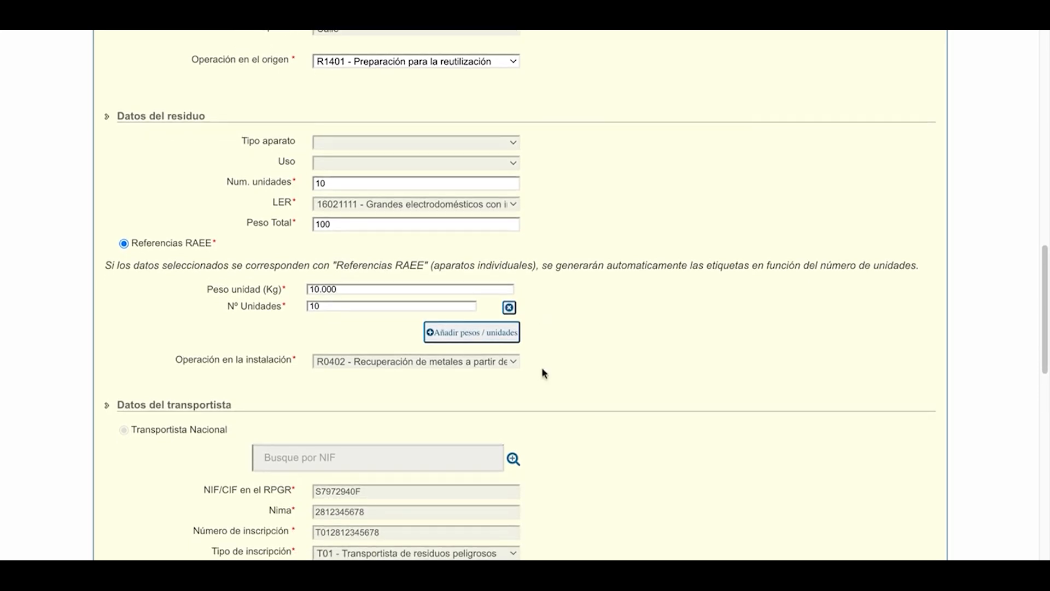
{"action": "scroll", "coordinate": [543, 373], "scroll_direction": "down", "scroll_amount": 2}
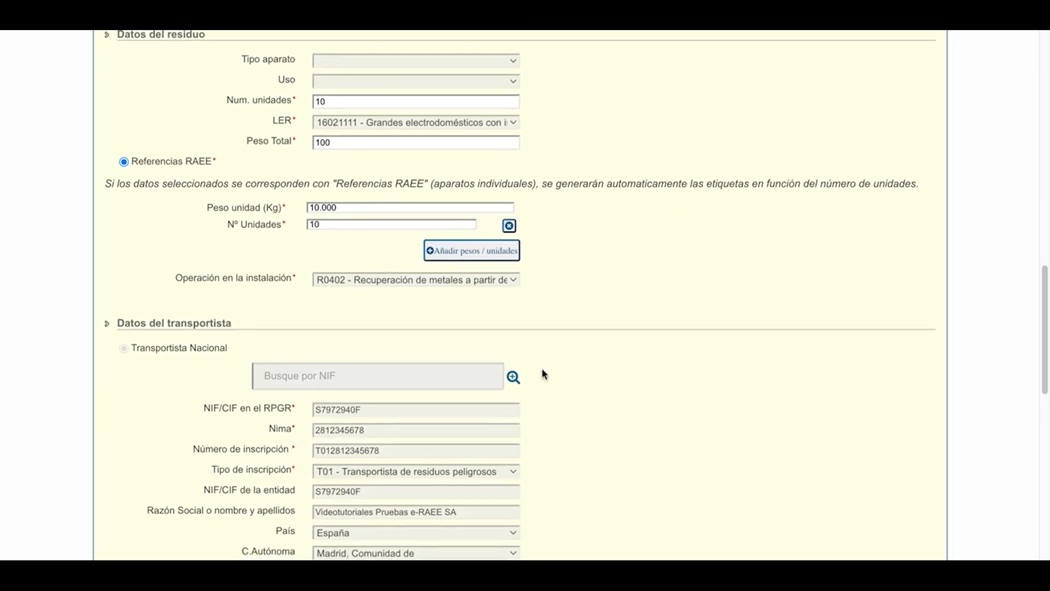
{"action": "scroll", "coordinate": [543, 374], "scroll_direction": "down", "scroll_amount": 3}
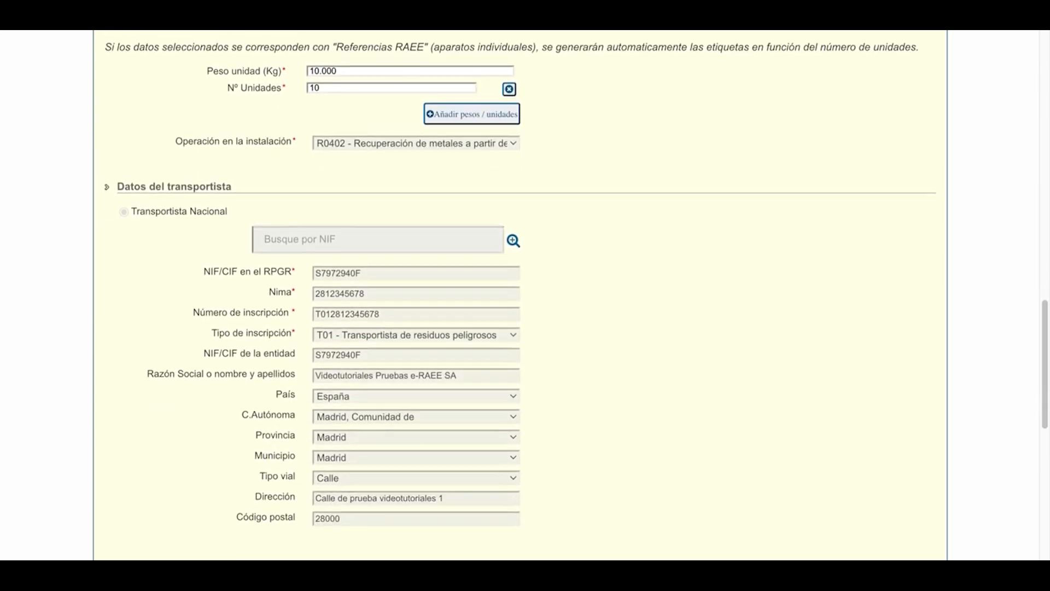
{"action": "scroll", "coordinate": [543, 374], "scroll_direction": "down", "scroll_amount": 5}
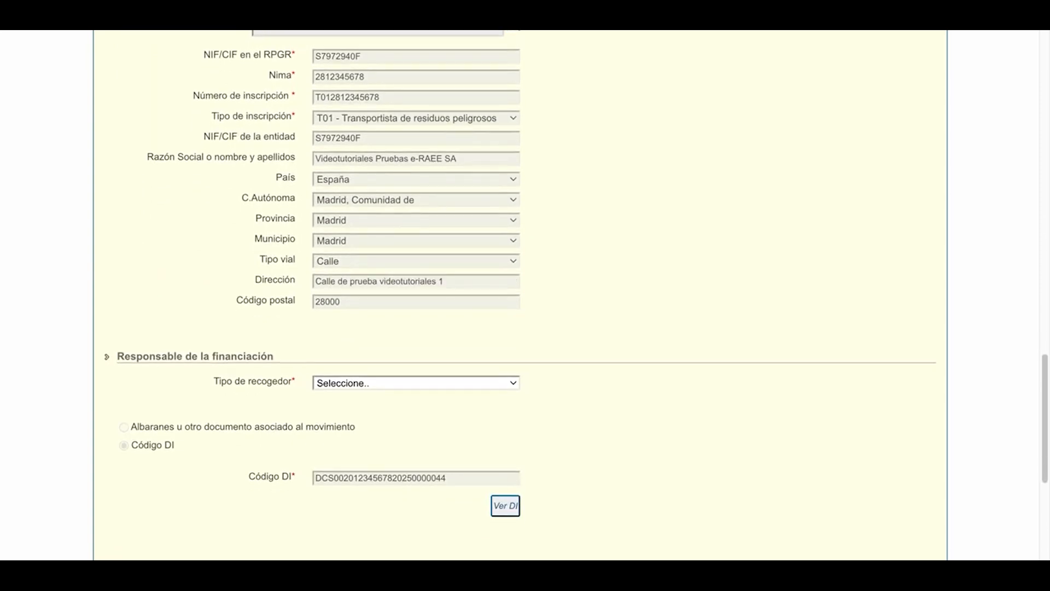
{"action": "scroll", "coordinate": [520, 296], "scroll_direction": "down", "scroll_amount": 1}
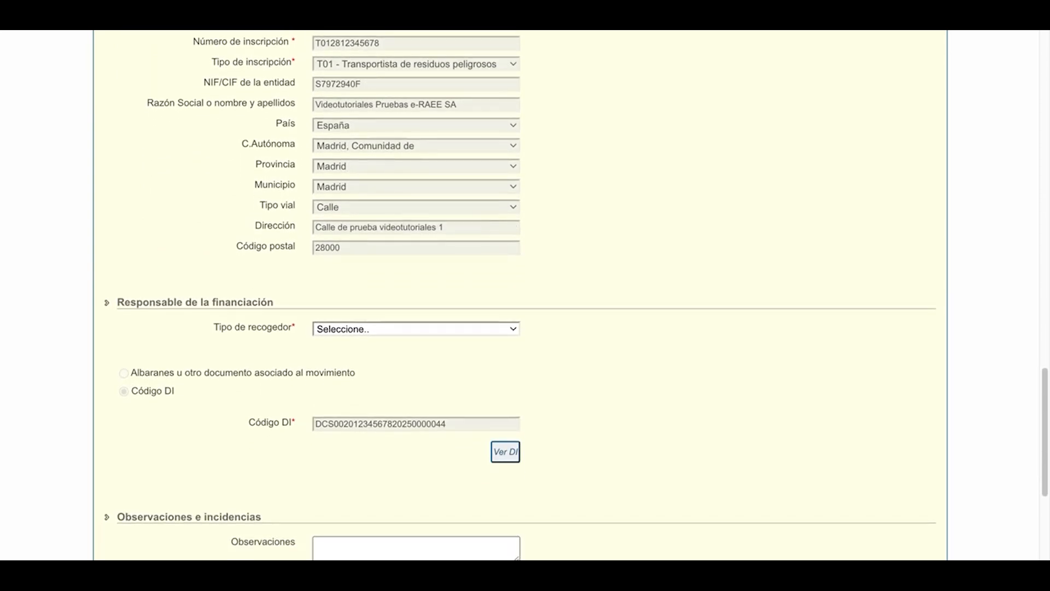
{"action": "scroll", "coordinate": [520, 295], "scroll_direction": "down", "scroll_amount": 1}
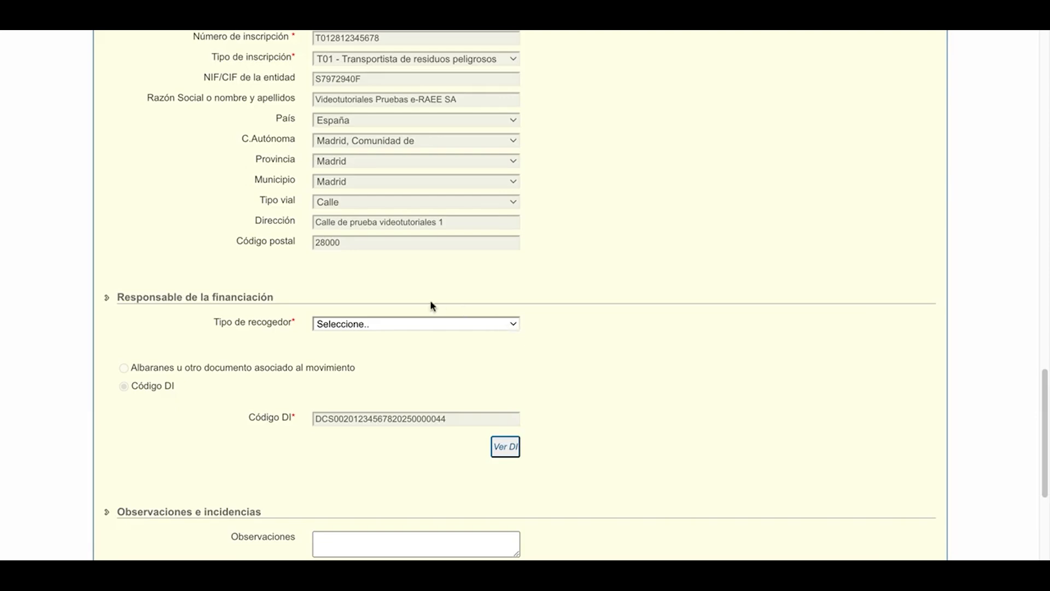
{"action": "left_click", "coordinate": [403, 326]}
{"action": "left_click", "coordinate": [375, 359]}
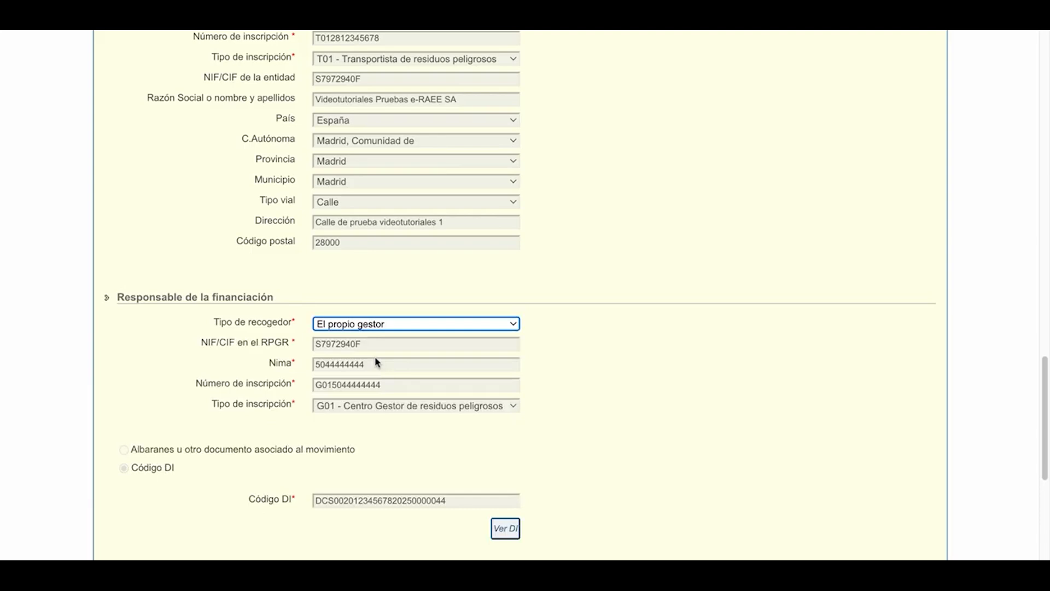
Save the entry based on the prior identification document and look over its individual RAEE labels.
{"action": "scroll", "coordinate": [377, 362], "scroll_direction": "down", "scroll_amount": 1}
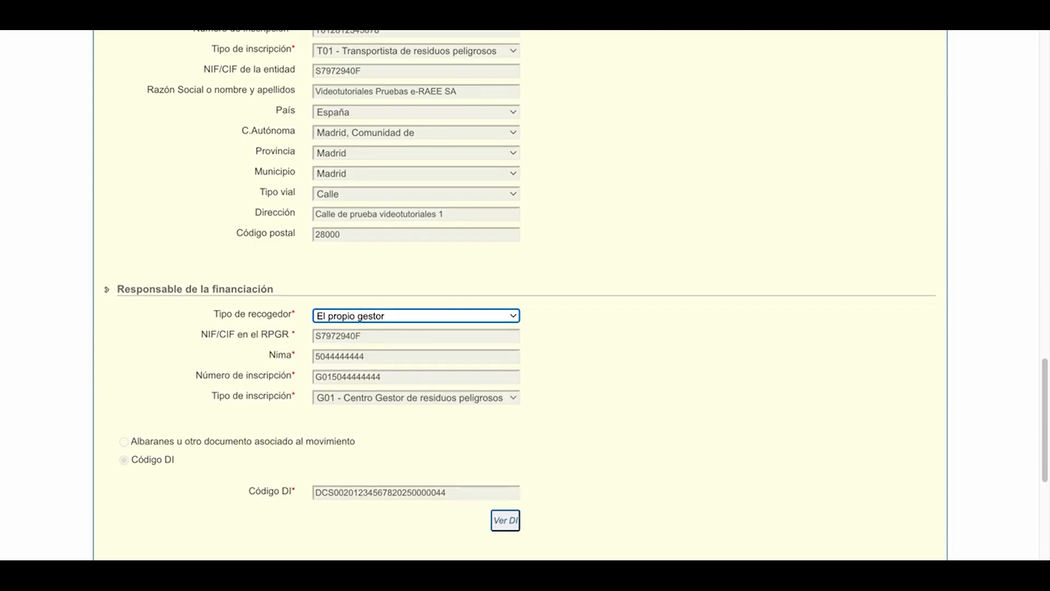
{"action": "scroll", "coordinate": [520, 296], "scroll_direction": "down", "scroll_amount": 3}
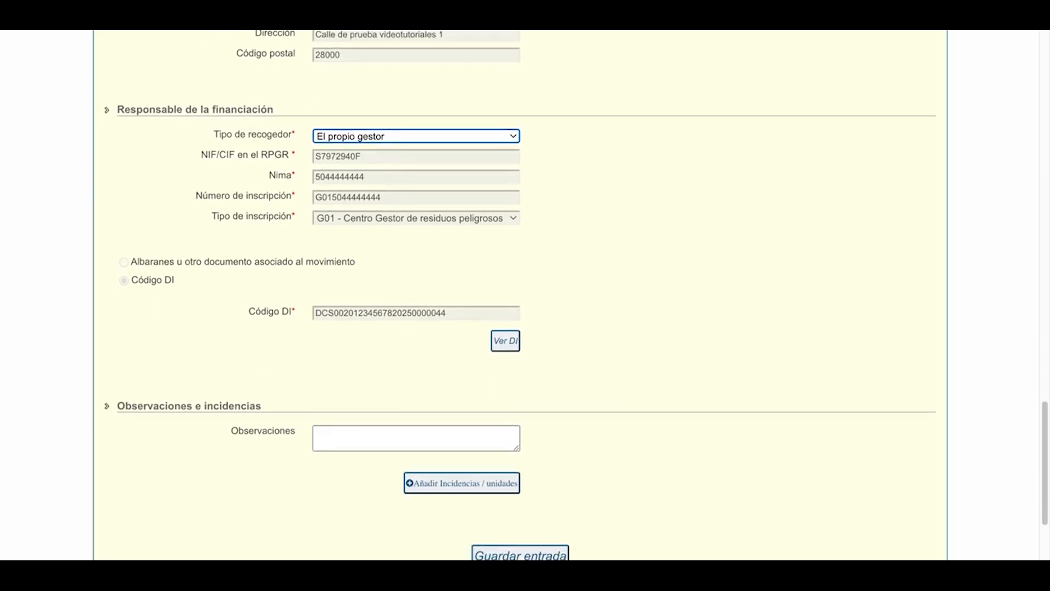
{"action": "scroll", "coordinate": [382, 335], "scroll_direction": "down", "scroll_amount": 1}
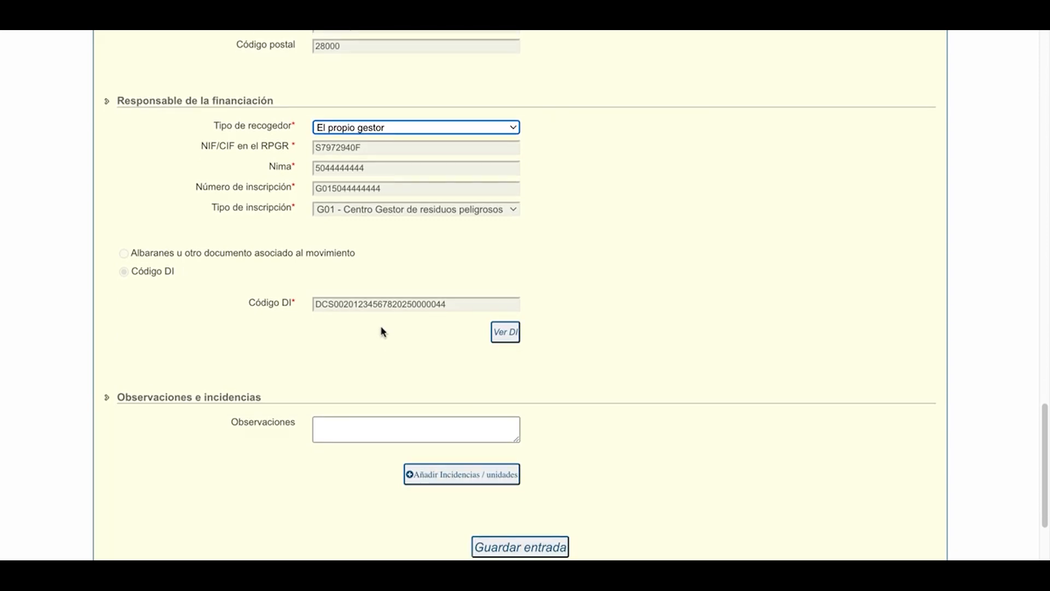
{"action": "scroll", "coordinate": [382, 332], "scroll_direction": "down", "scroll_amount": 2}
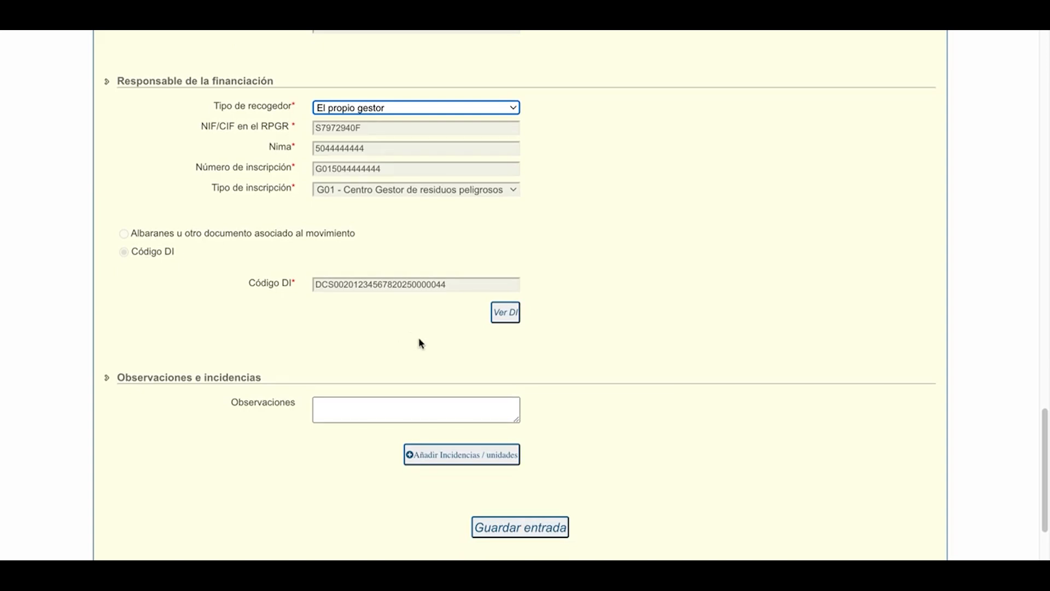
{"action": "left_click", "coordinate": [539, 538]}
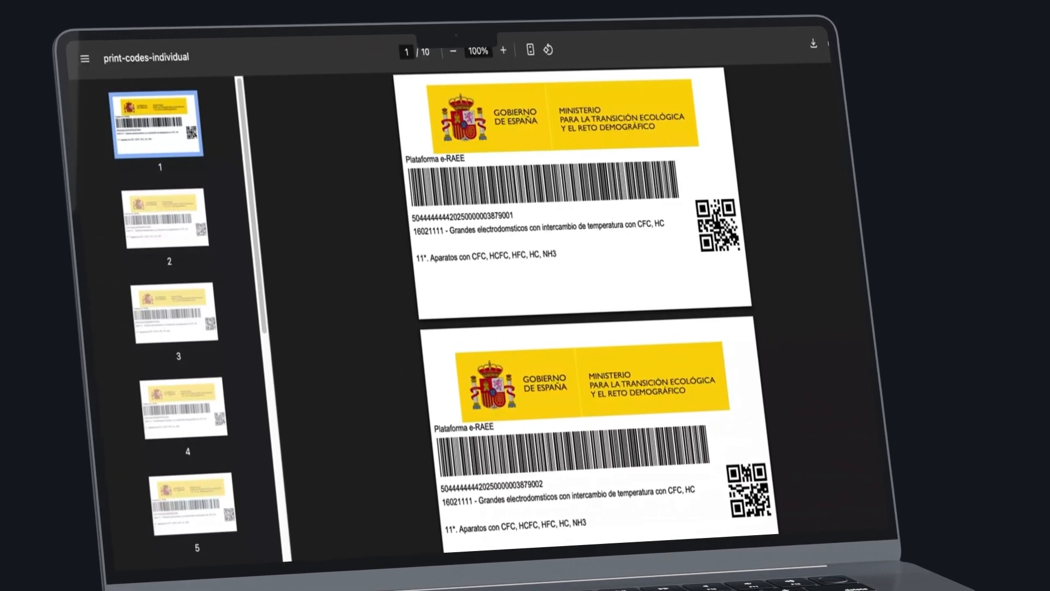
{"action": "scroll", "coordinate": [569, 307], "scroll_direction": "down", "scroll_amount": 5}
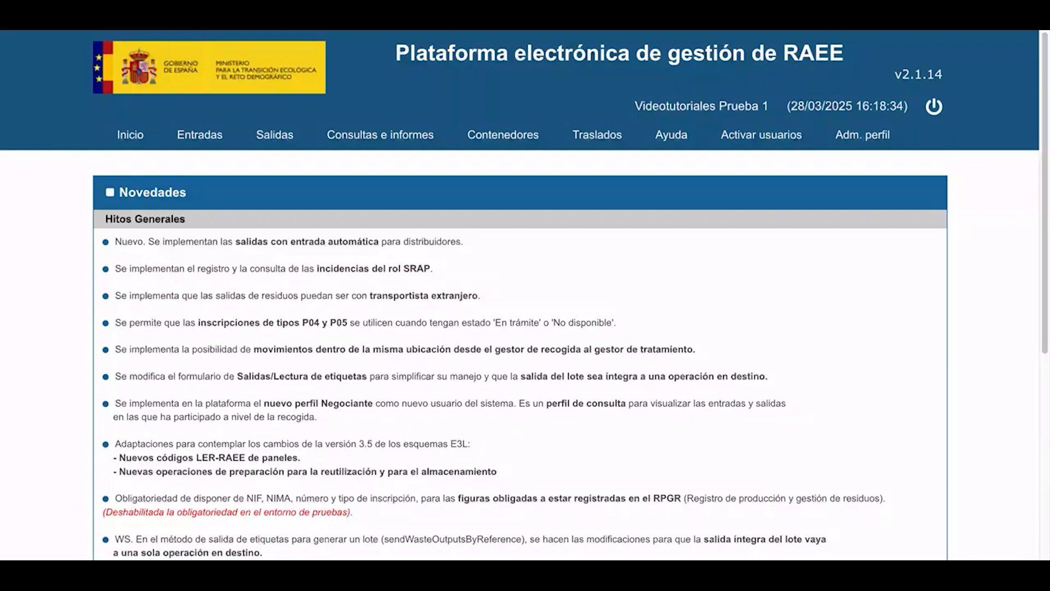
Start a label-reading entry for the G01 treatment centre in Zaragoza and load the label code ending in 3876007.
{"action": "mouse_move", "coordinate": [197, 141]}
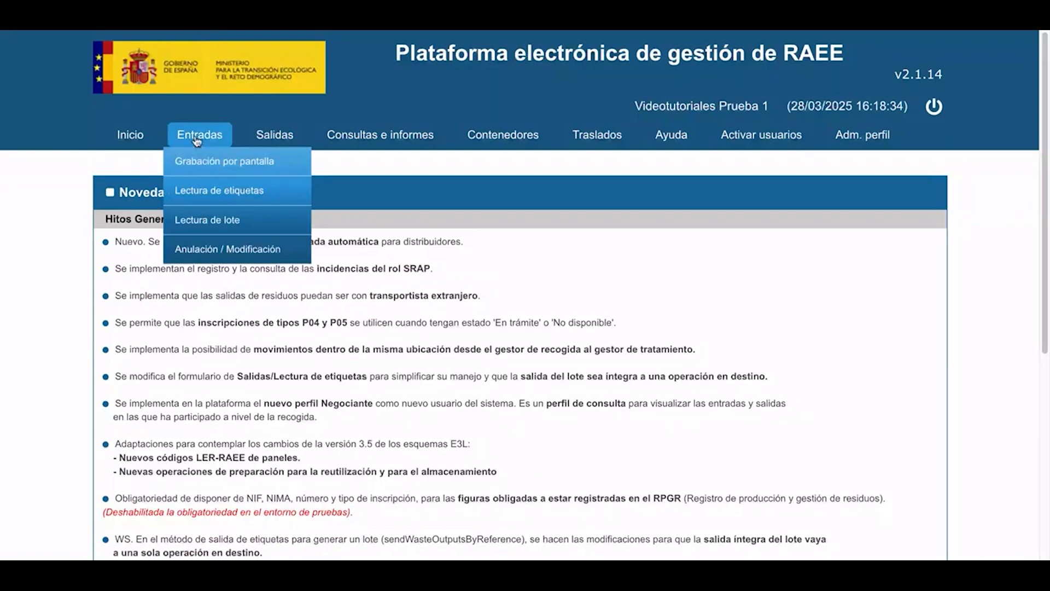
{"action": "left_click", "coordinate": [203, 190]}
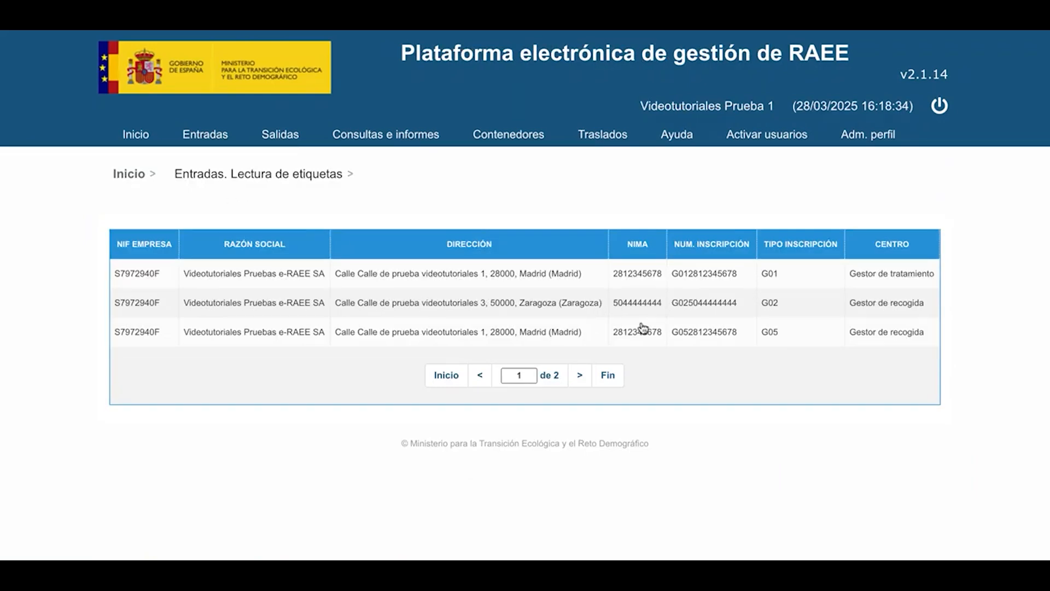
{"action": "left_click", "coordinate": [579, 375]}
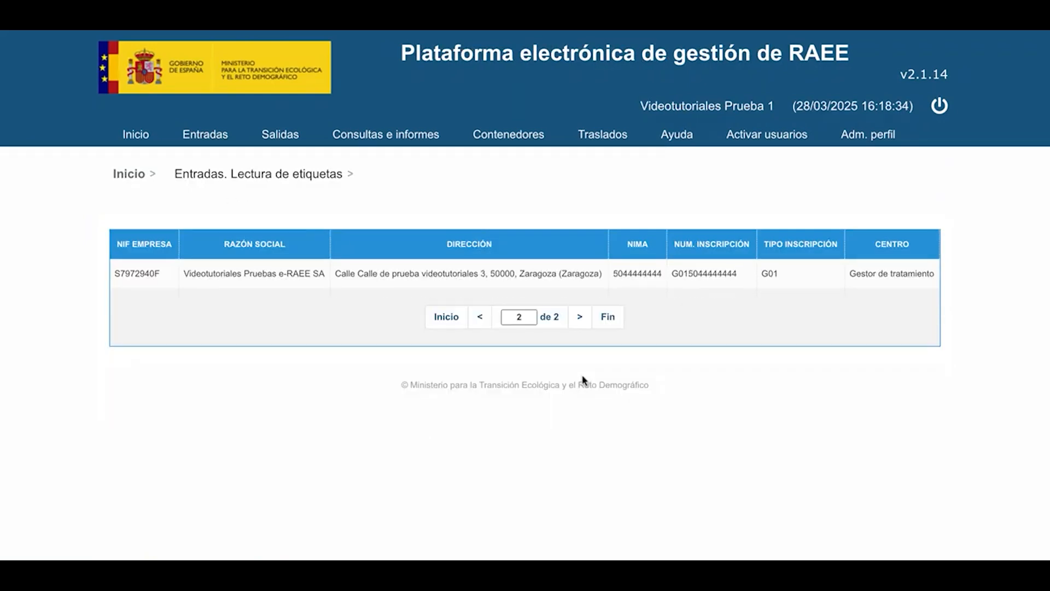
{"action": "left_click", "coordinate": [425, 279]}
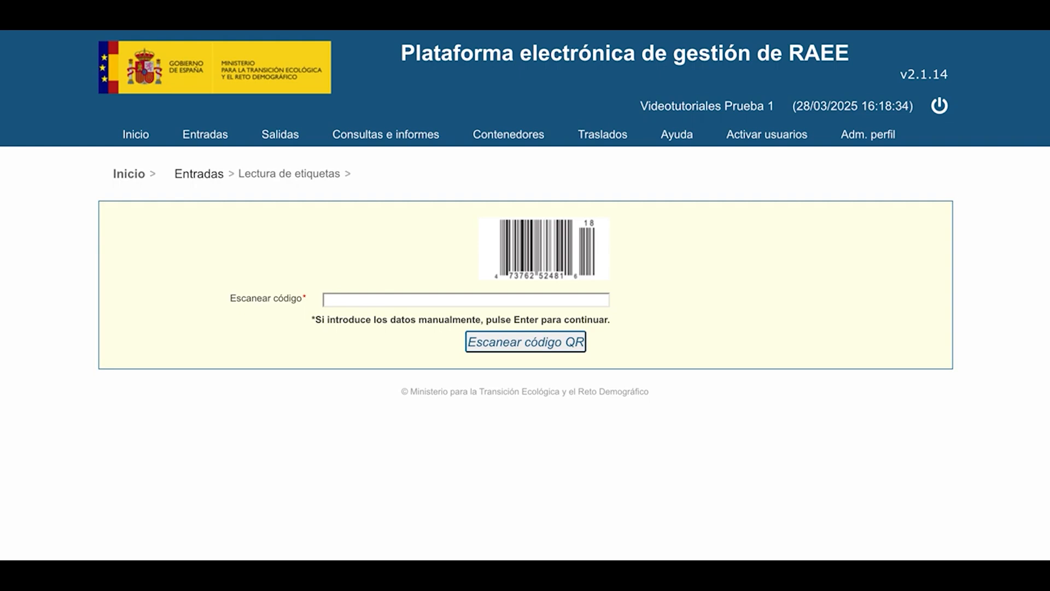
{"action": "type", "text": "28123456782025000000003876007"}
{"action": "key", "text": "Return"}
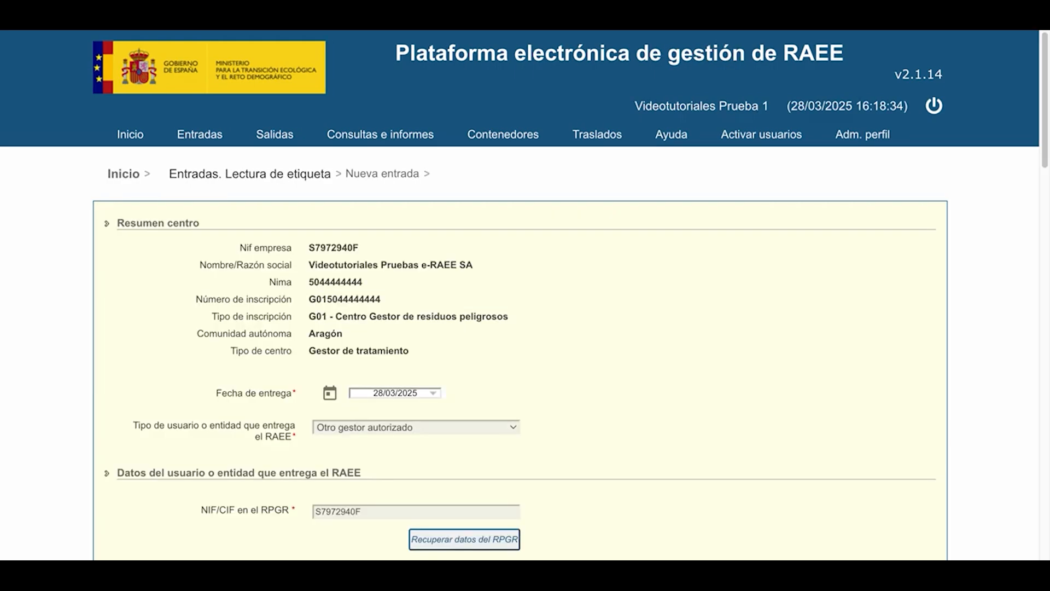
Set the weight of the professional freezer to 100 kg and save the label-based entry.
{"action": "scroll", "coordinate": [520, 358], "scroll_direction": "down", "scroll_amount": 2}
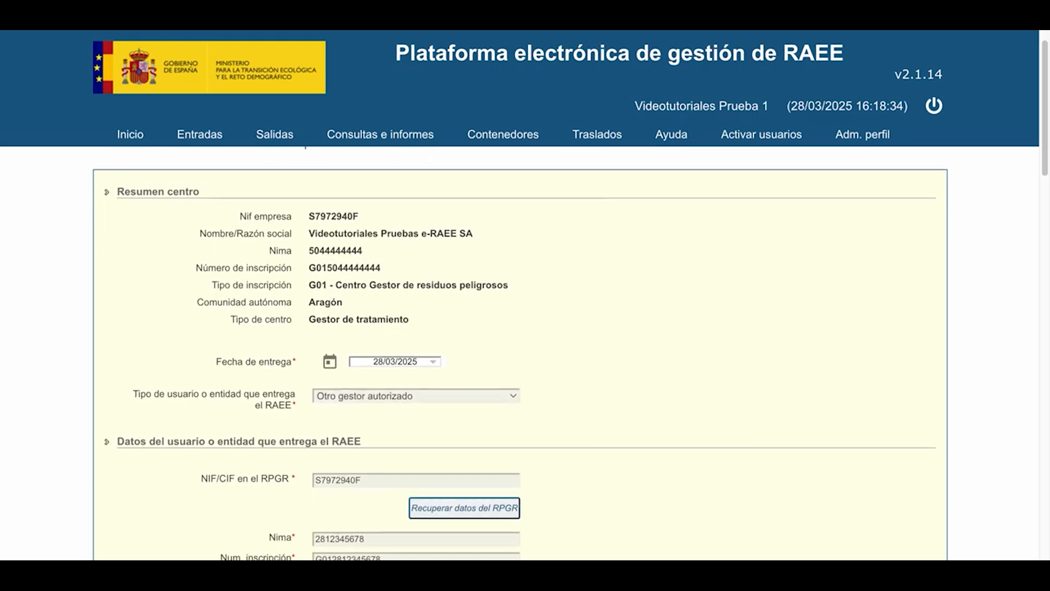
{"action": "scroll", "coordinate": [520, 357], "scroll_direction": "down", "scroll_amount": 1}
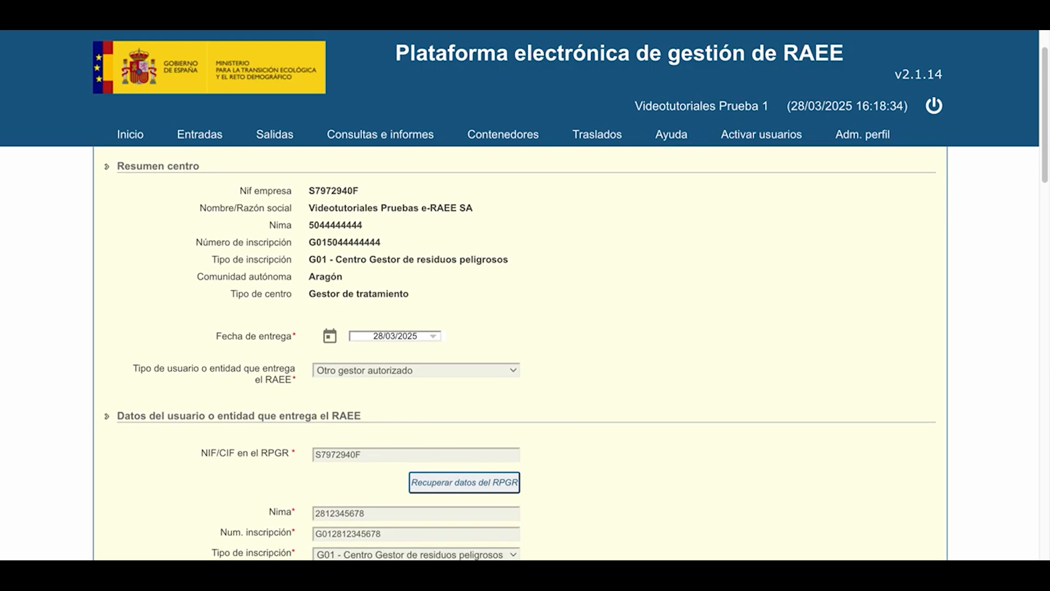
{"action": "scroll", "coordinate": [520, 357], "scroll_direction": "up", "scroll_amount": 1}
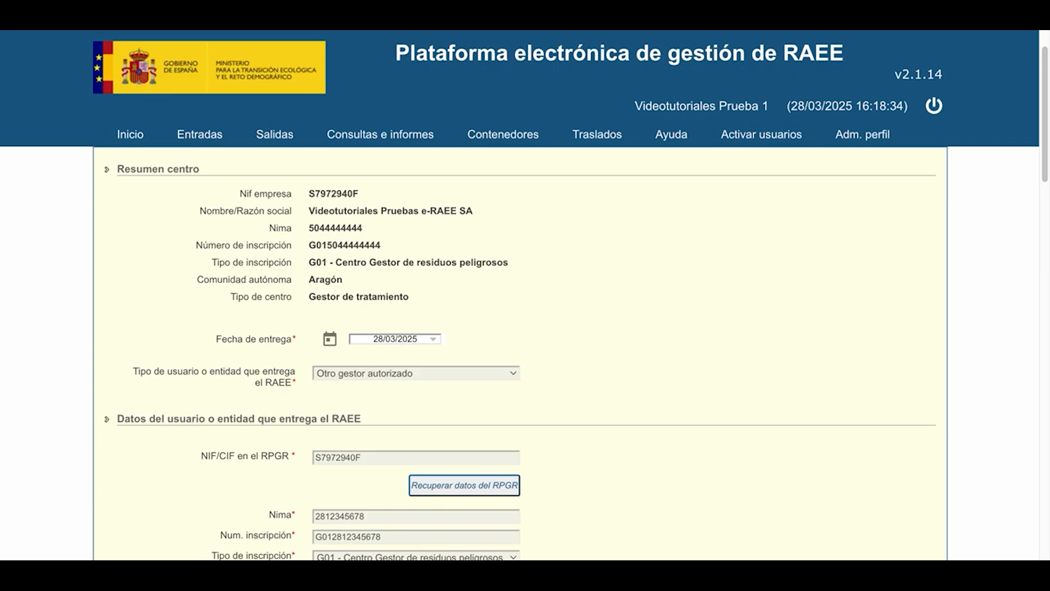
{"action": "scroll", "coordinate": [521, 353], "scroll_direction": "down", "scroll_amount": 3}
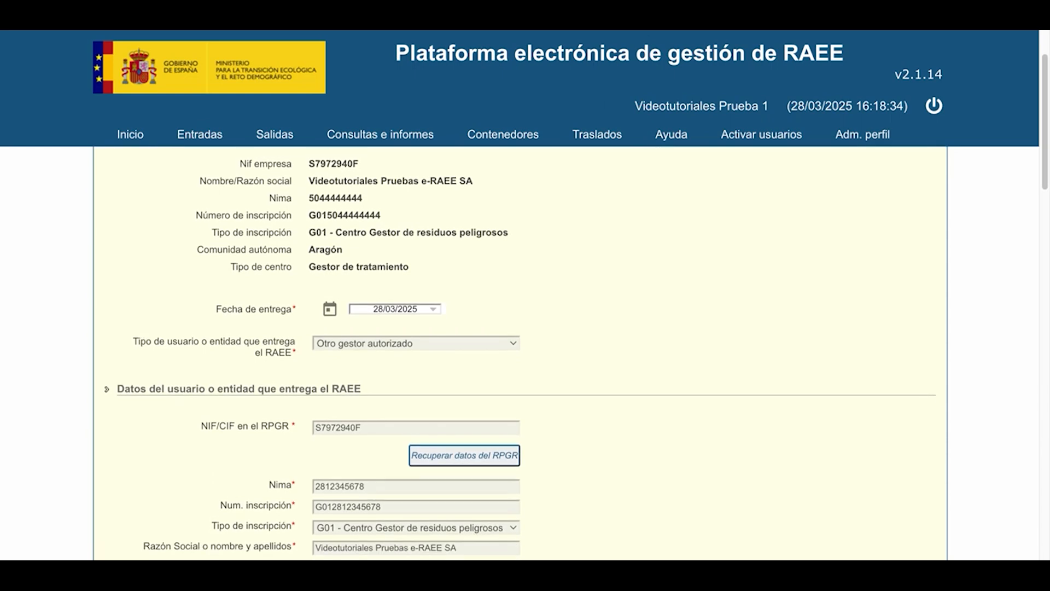
{"action": "scroll", "coordinate": [521, 353], "scroll_direction": "down", "scroll_amount": 2}
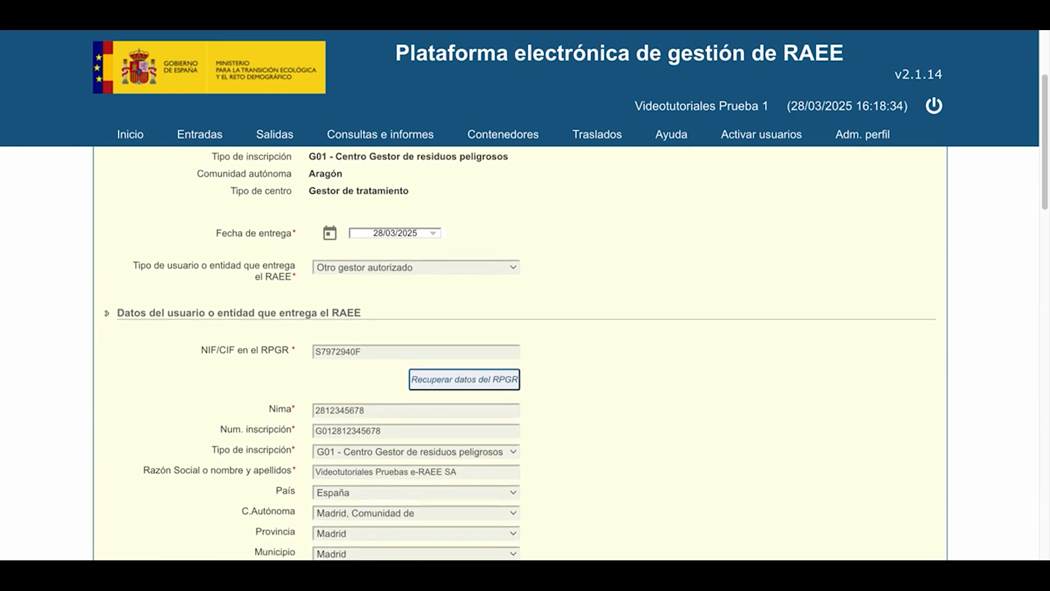
{"action": "scroll", "coordinate": [521, 353], "scroll_direction": "down", "scroll_amount": 10}
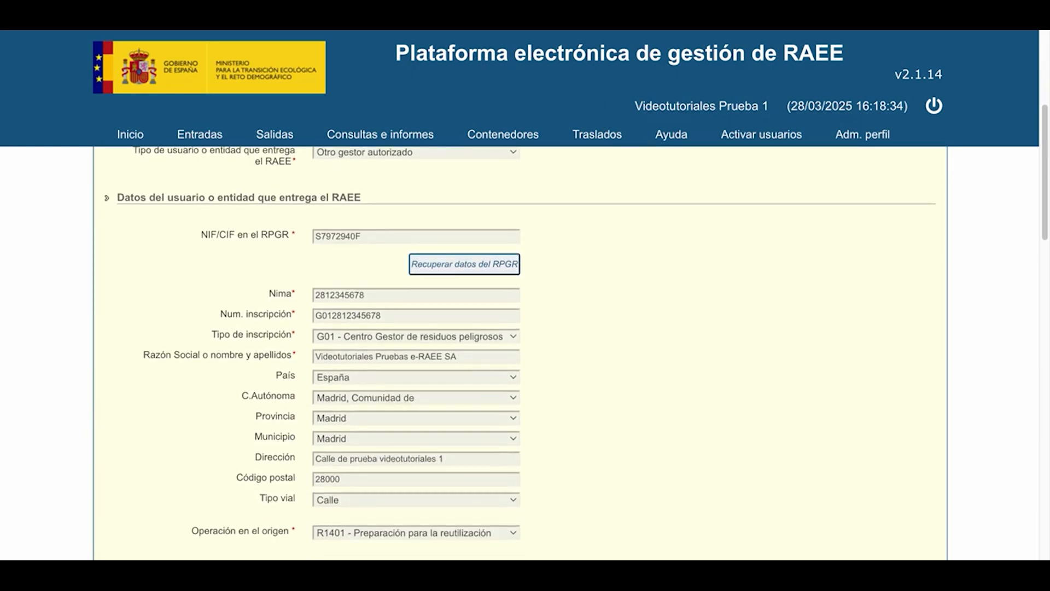
{"action": "scroll", "coordinate": [521, 295], "scroll_direction": "down", "scroll_amount": 2}
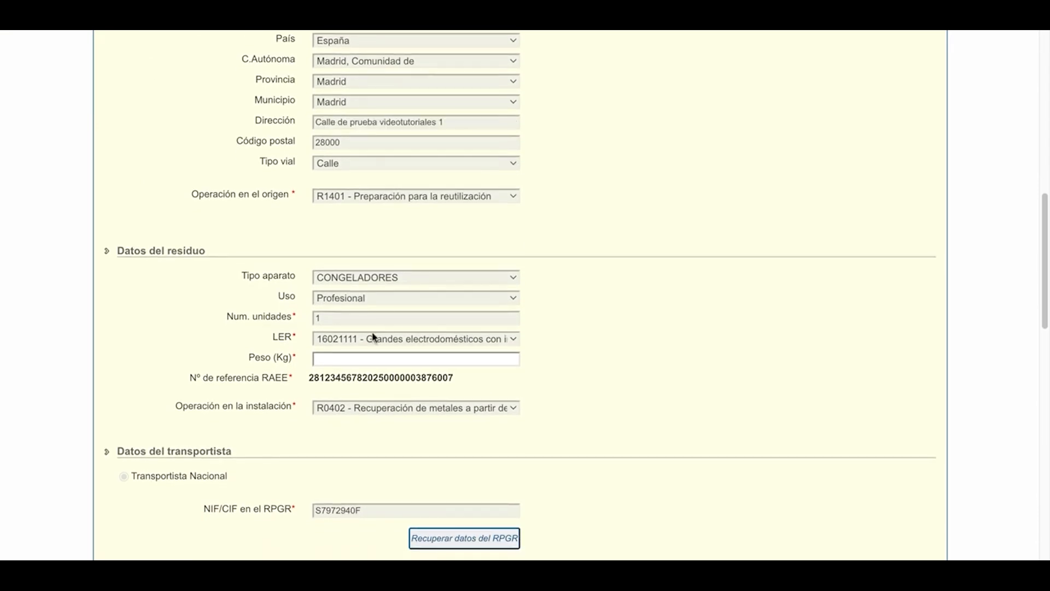
{"action": "left_click", "coordinate": [354, 361]}
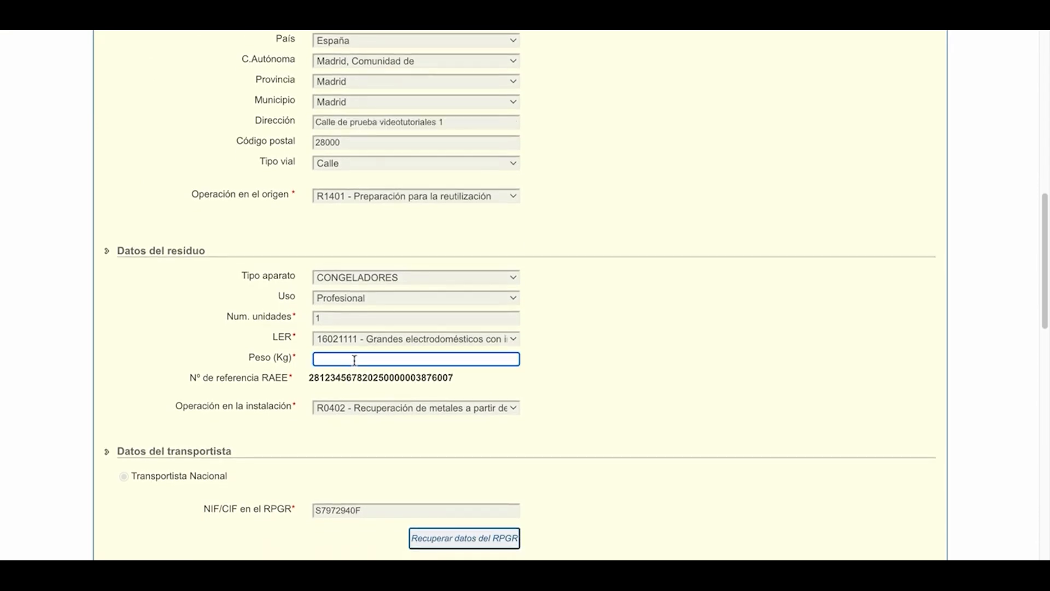
{"action": "type", "text": "100"}
{"action": "scroll", "coordinate": [354, 361], "scroll_direction": "down", "scroll_amount": 15}
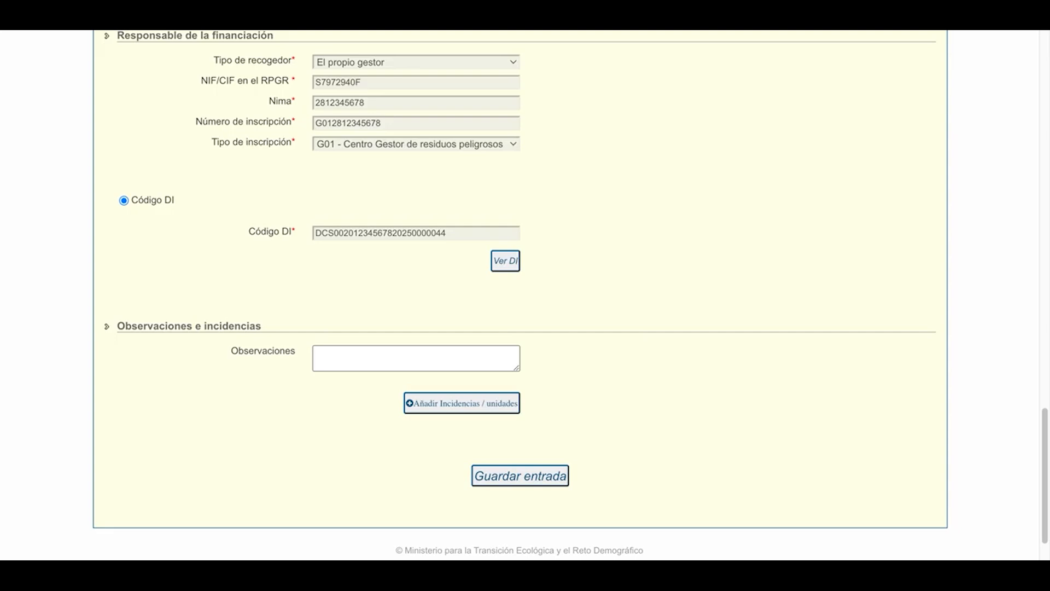
{"action": "left_click", "coordinate": [521, 480]}
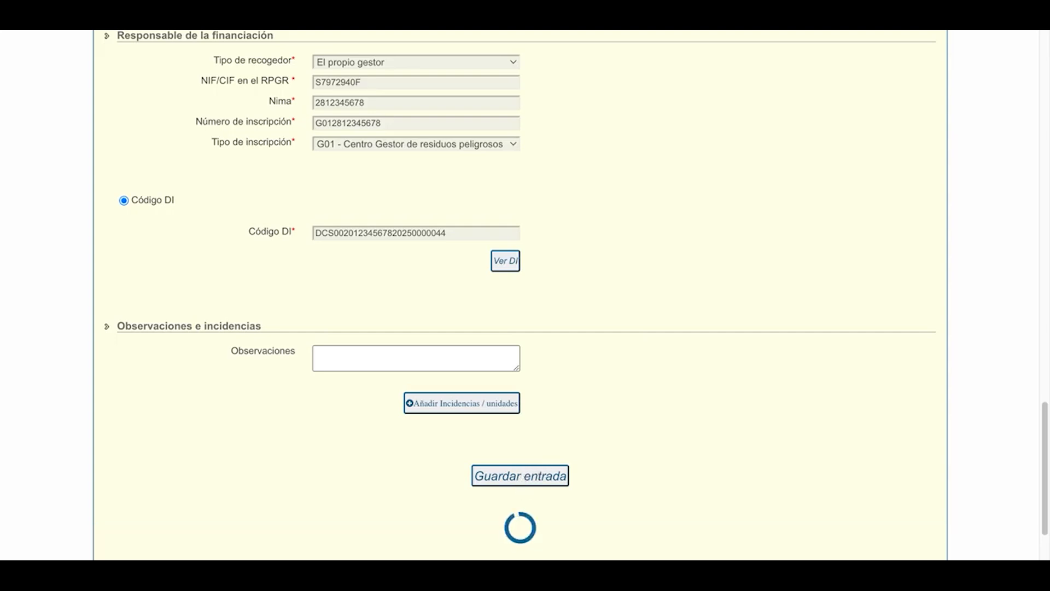